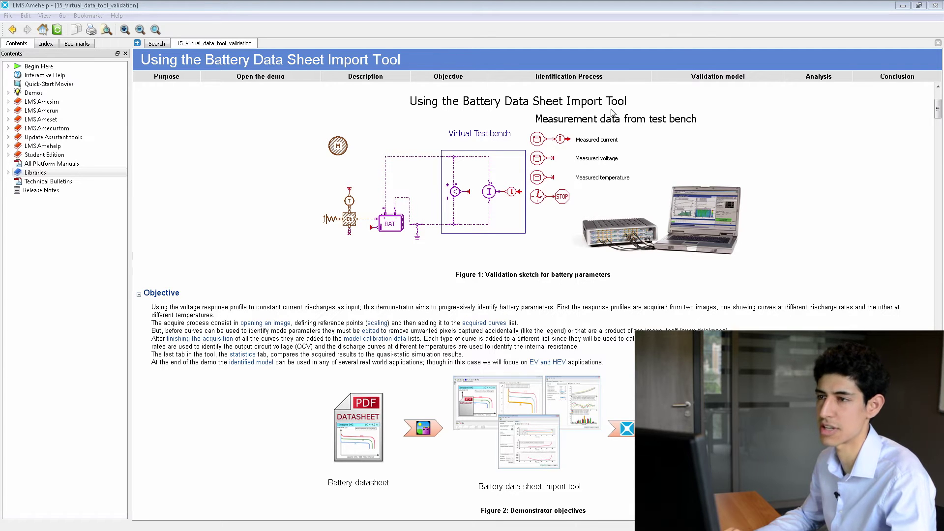
Step: Minimize LMS Amehelp to reveal the battery virtual test bench sketch
{"action": "left_click", "coordinate": [903, 6]}
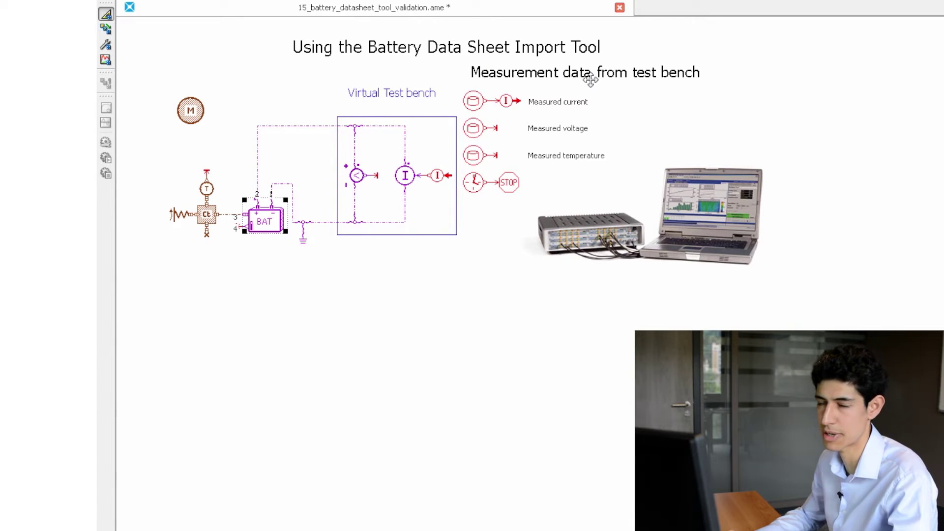
Step: Launch the Battery Datasheet Import Tool on BatPackGene, identifying SOC dependencies from discharge curves at 40 Ah
{"action": "left_click", "coordinate": [106, 44]}
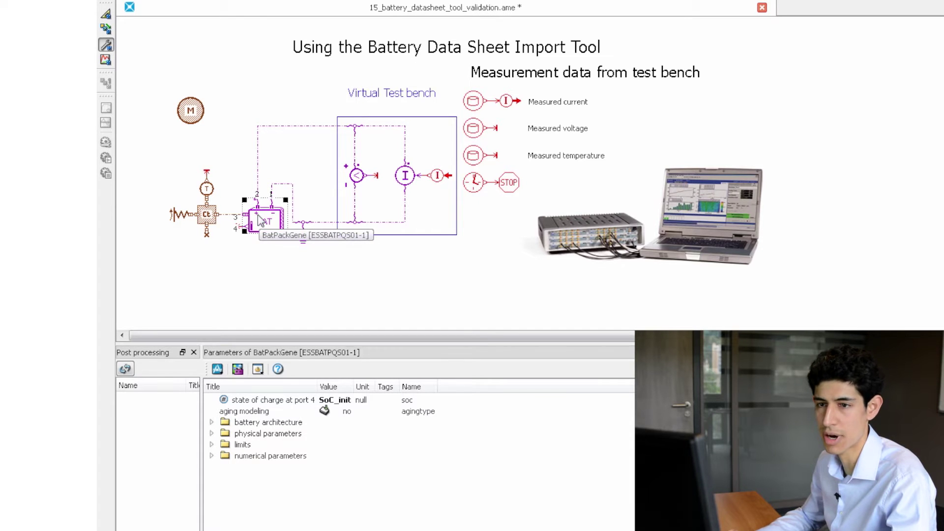
{"action": "left_click", "coordinate": [237, 368]}
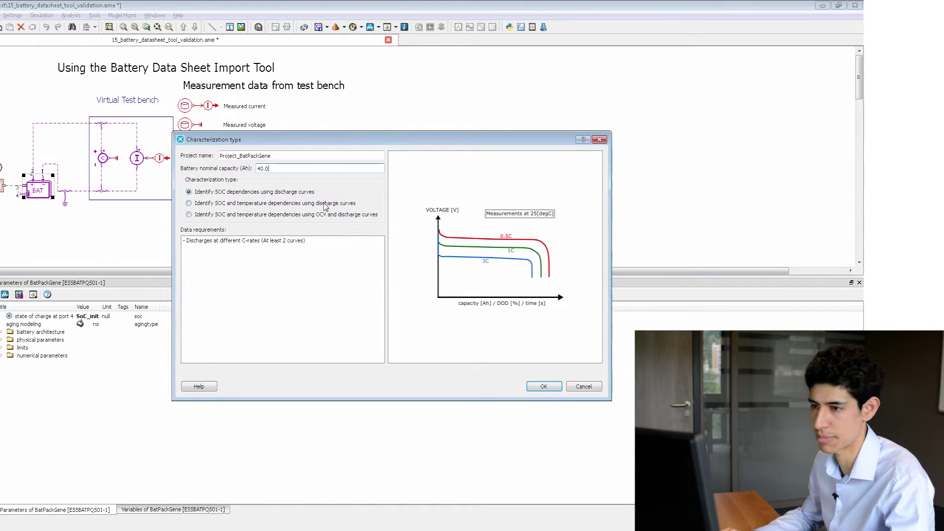
{"action": "left_click", "coordinate": [545, 386]}
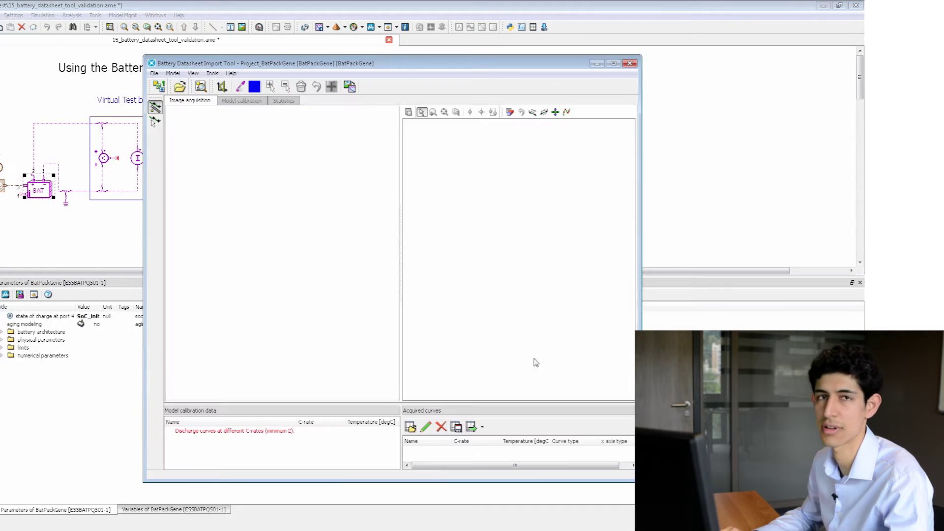
Step: Load the Crate.png discharge-curve image and maximize the import tool window
{"action": "left_click", "coordinate": [180, 87]}
{"action": "double_click", "coordinate": [360, 138]}
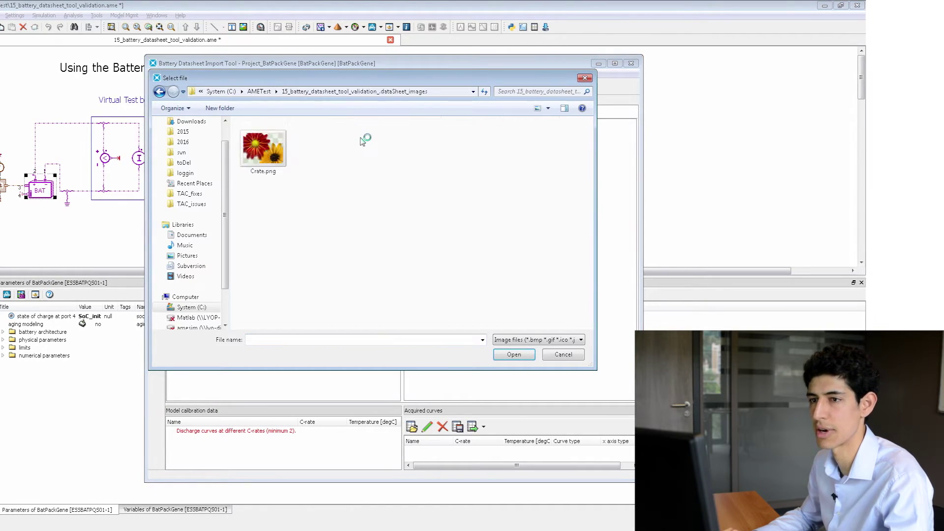
{"action": "double_click", "coordinate": [278, 147]}
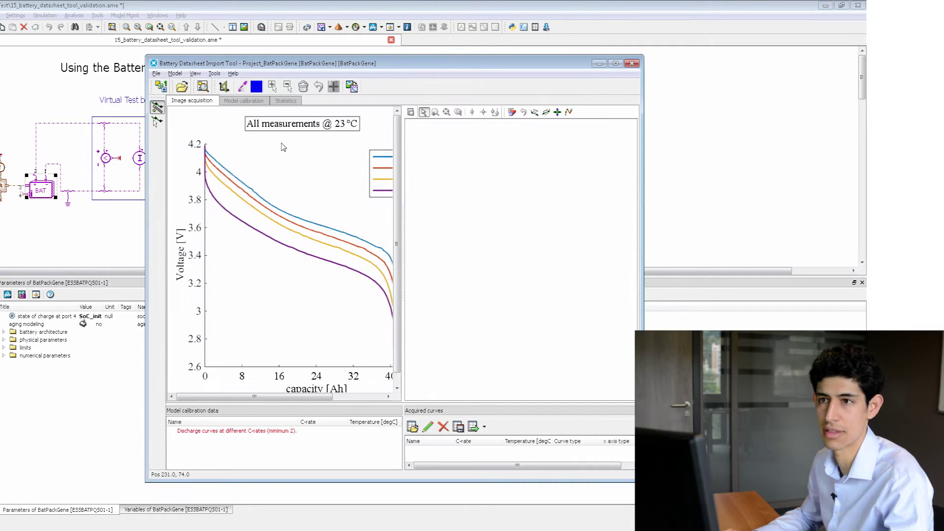
{"action": "double_click", "coordinate": [302, 63]}
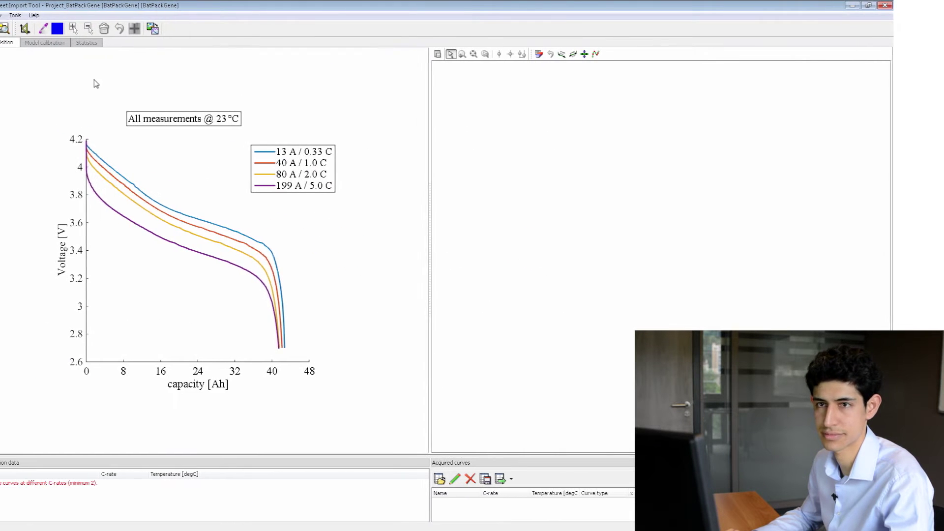
Step: Calibrate the x axis with reference ticks at 0 and 40 Ah
{"action": "left_click", "coordinate": [25, 28]}
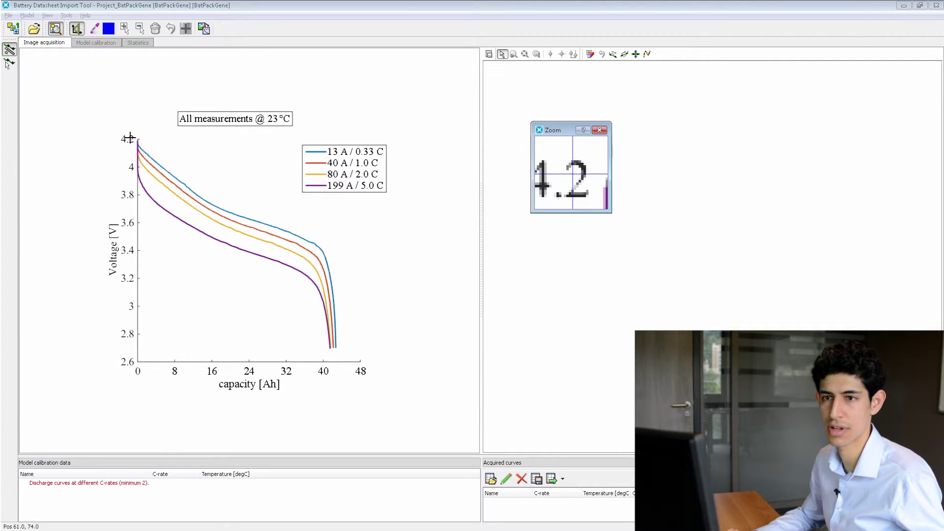
{"action": "scroll", "coordinate": [130, 138], "scroll_direction": "up", "scroll_amount": 1}
{"action": "scroll", "coordinate": [116, 320], "scroll_direction": "up", "scroll_amount": 1}
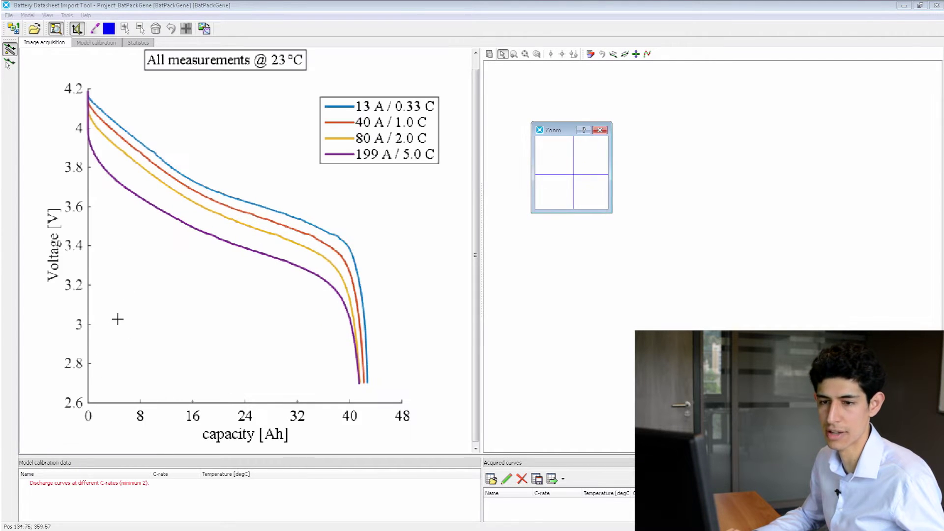
{"action": "left_click", "coordinate": [88, 402]}
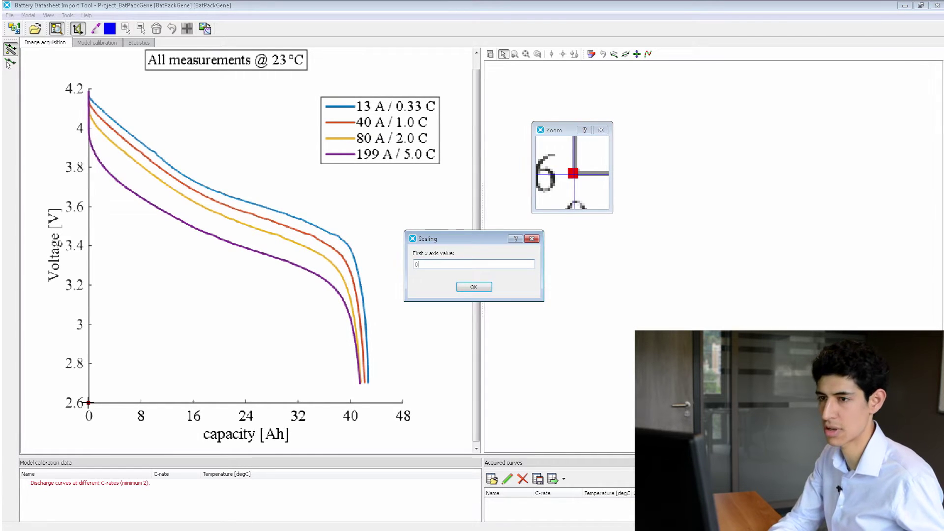
{"action": "key", "text": "Return"}
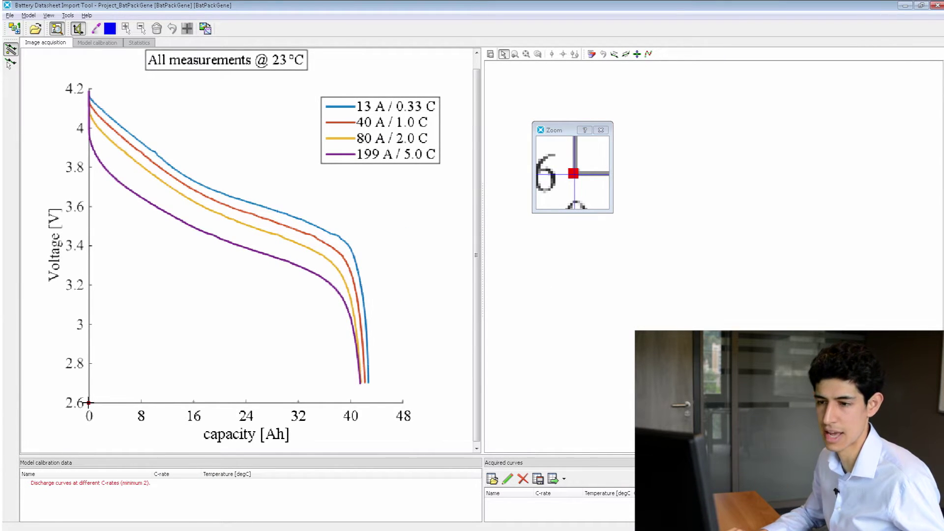
{"action": "left_click", "coordinate": [350, 402]}
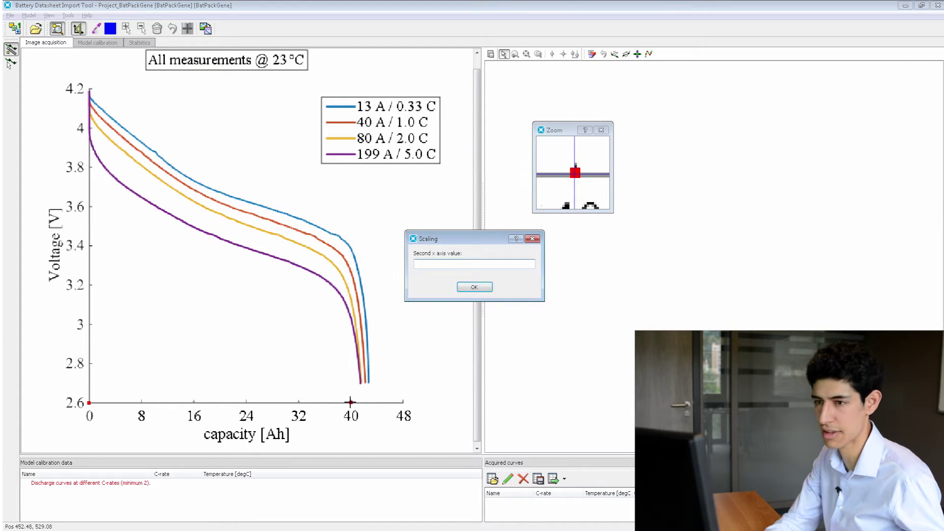
{"action": "key", "text": "Return"}
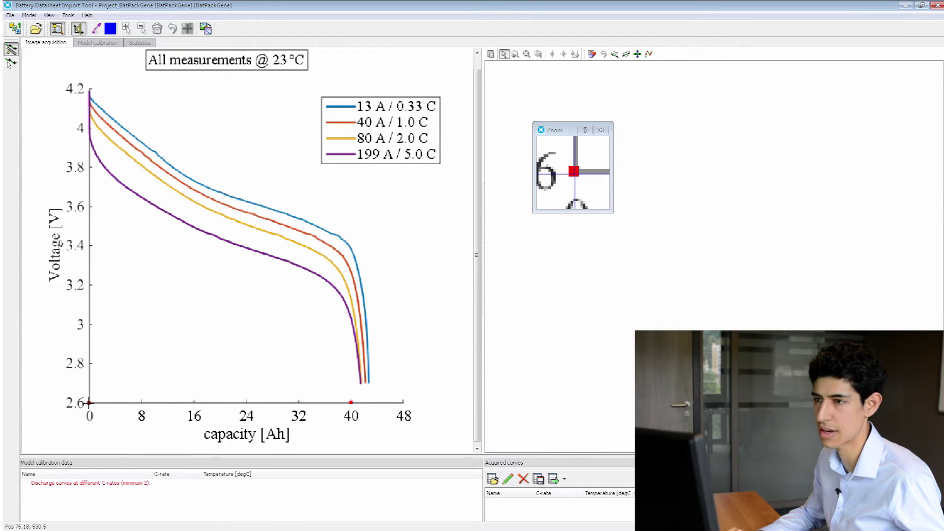
Step: Calibrate the y axis with reference ticks at 2.6 and 4 V
{"action": "left_click", "coordinate": [89, 402]}
{"action": "type", "text": "2"}
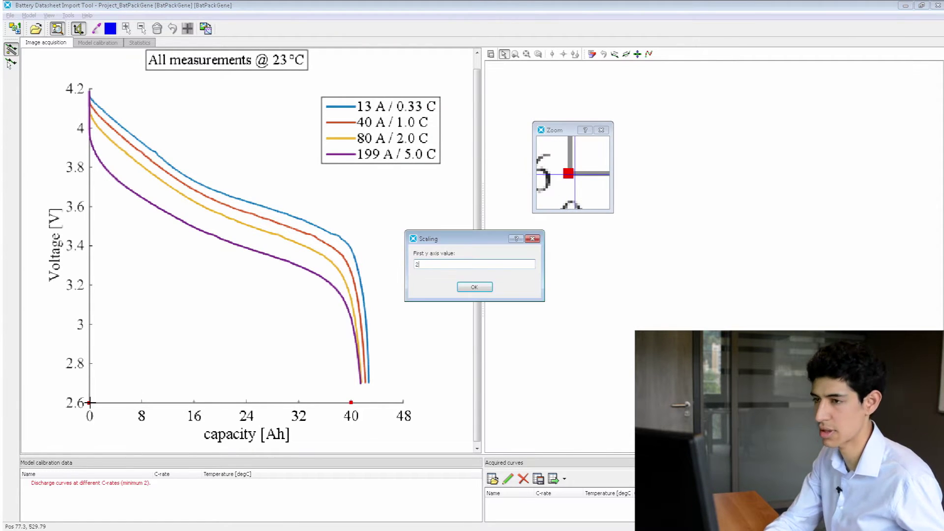
{"action": "type", "text": ".6"}
{"action": "key", "text": "Return"}
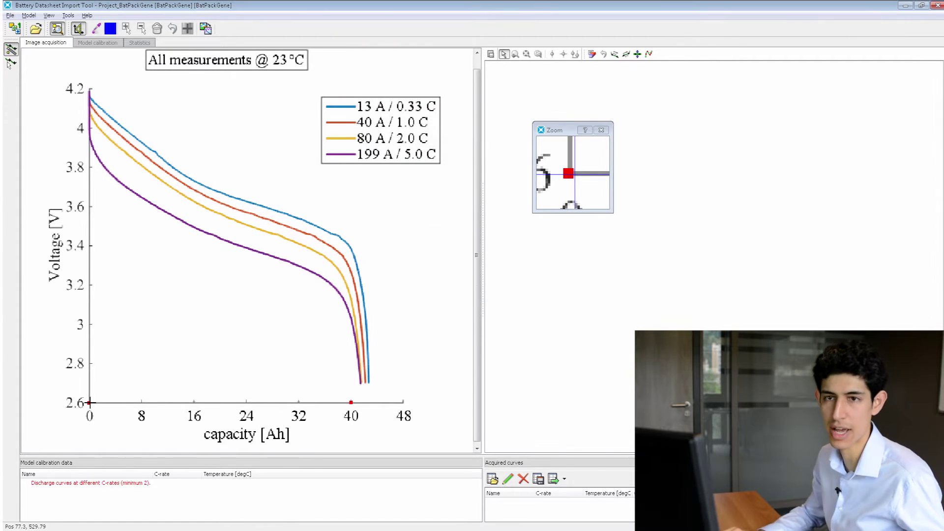
{"action": "left_click", "coordinate": [88, 128]}
{"action": "key", "text": "Return"}
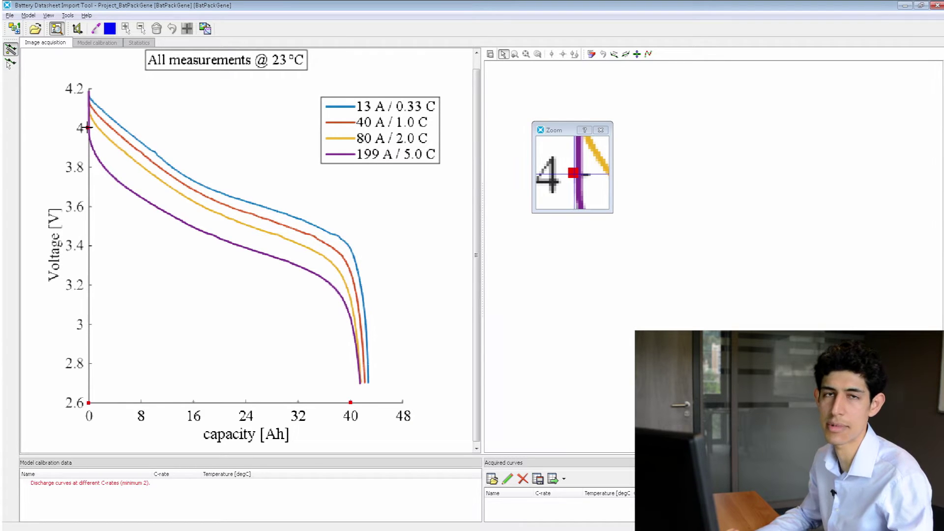
{"action": "left_click", "coordinate": [95, 28]}
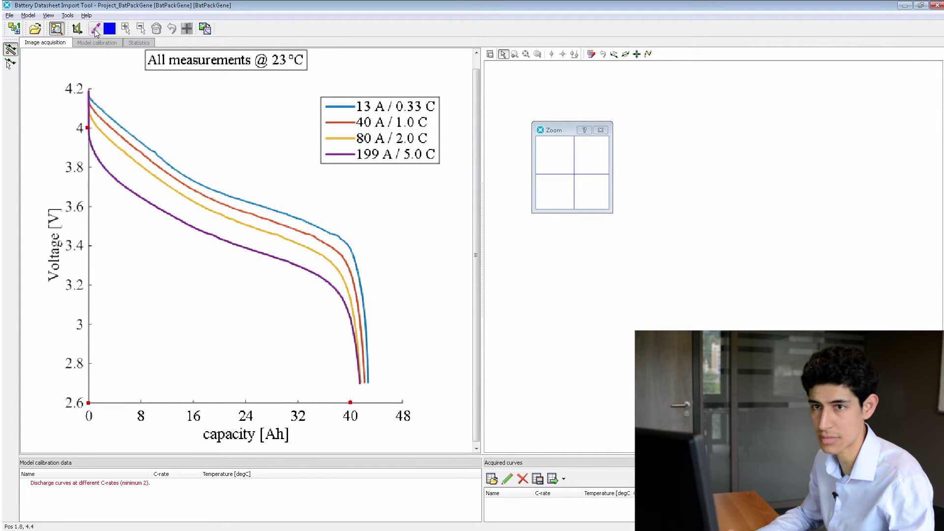
Step: Extract the blue 13 A curve and add it as 'first' at 0.33 C and 23 °C
{"action": "left_click", "coordinate": [336, 107]}
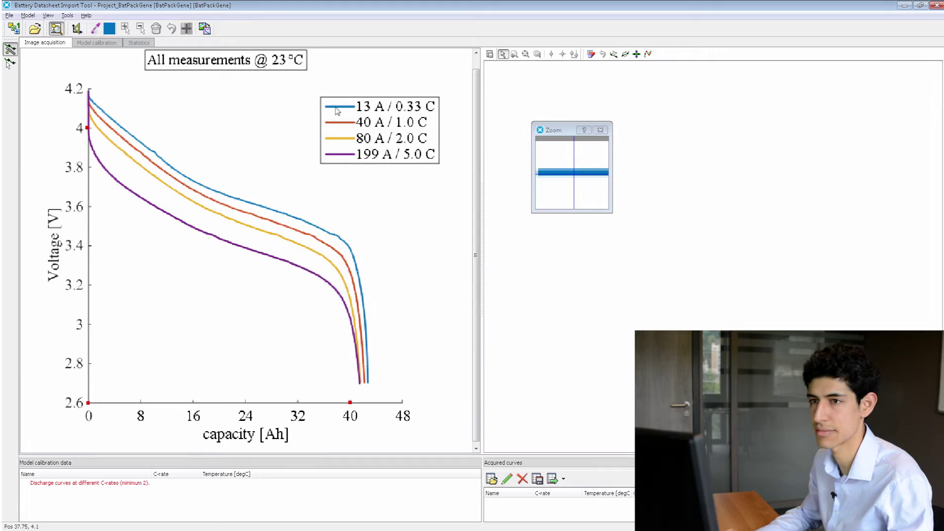
{"action": "left_click", "coordinate": [205, 29]}
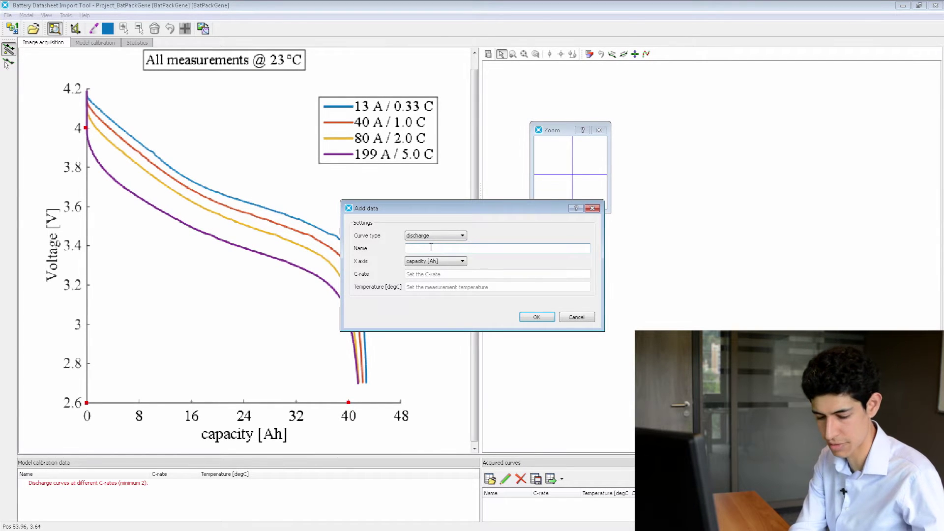
{"action": "type", "text": "irst"}
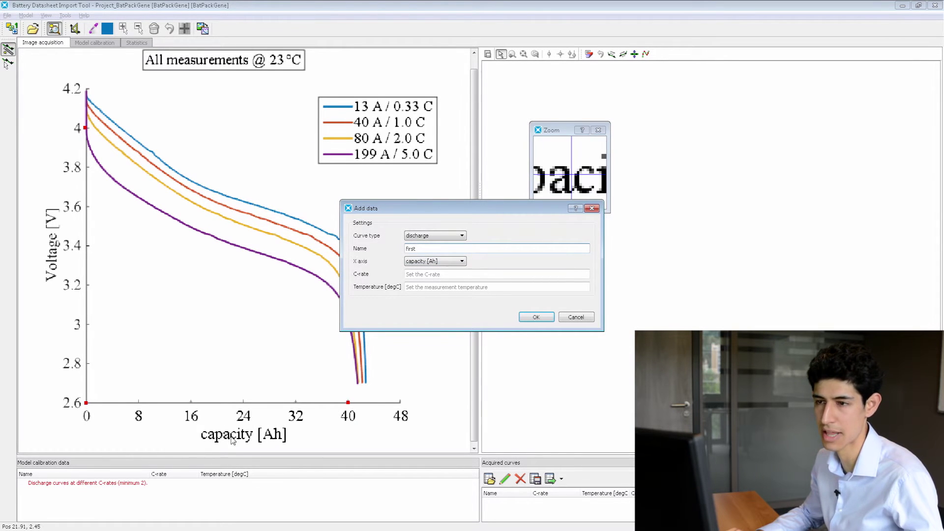
{"action": "left_click", "coordinate": [424, 275]}
{"action": "type", "text": "0.33"}
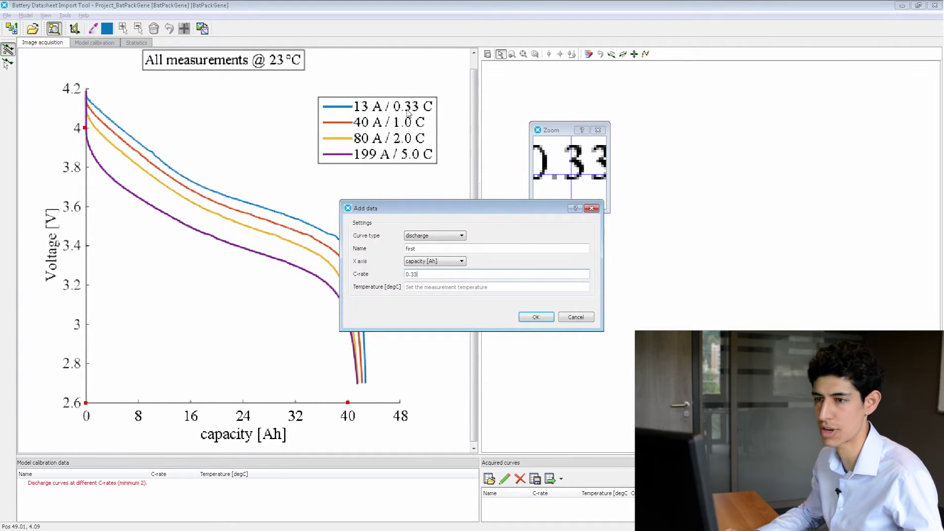
{"action": "left_click", "coordinate": [419, 286]}
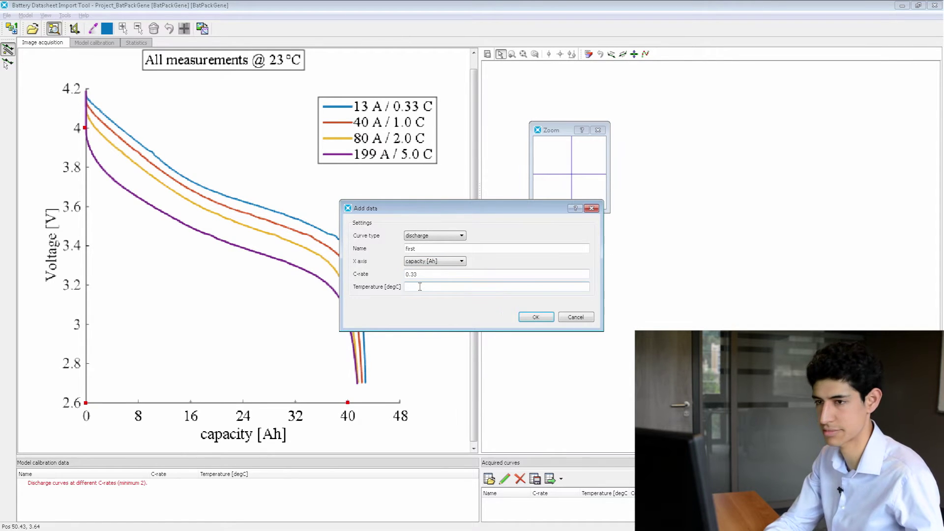
{"action": "type", "text": "23"}
{"action": "key", "text": "Return"}
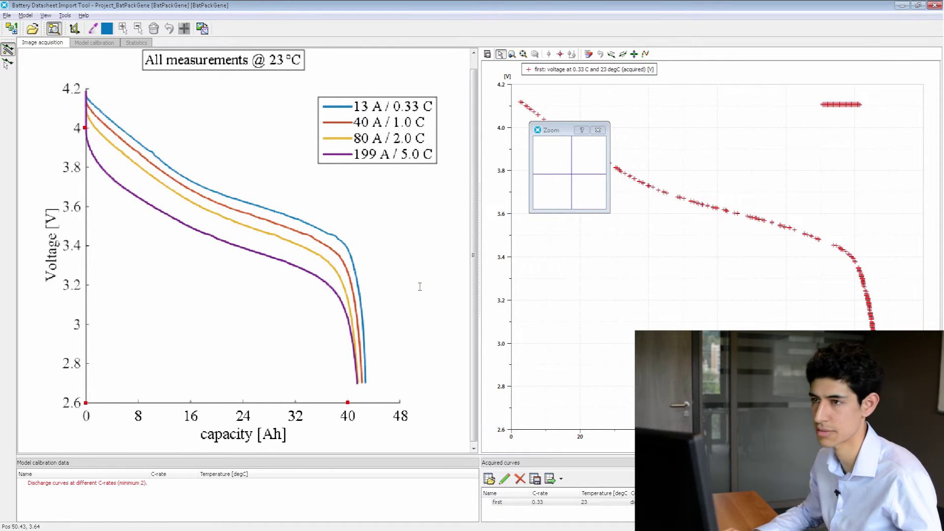
Step: Remove the stray top-right points from 'first' and resample it with automatic spacing
{"action": "left_click_drag", "start_coordinate": [575, 133], "coordinate": [418, 200]}
{"action": "left_click", "coordinate": [588, 54]}
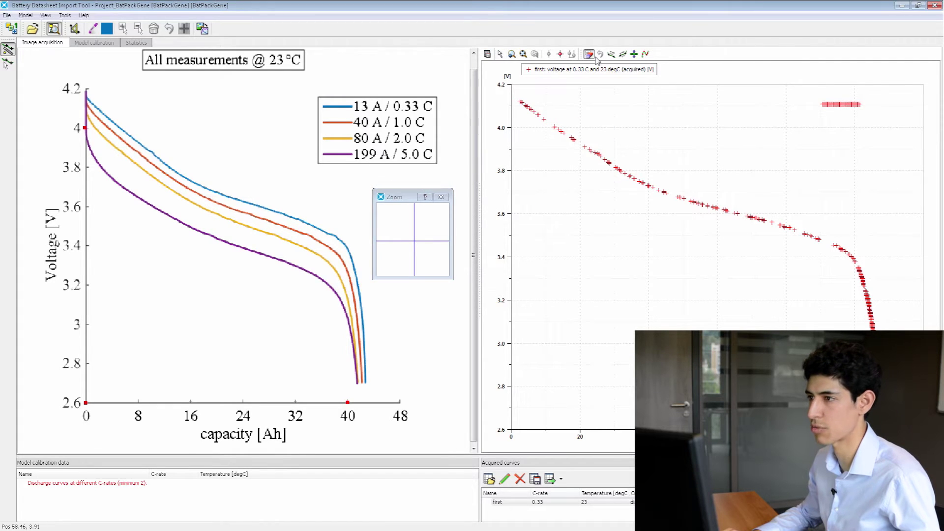
{"action": "left_click_drag", "start_coordinate": [808, 89], "coordinate": [889, 124]}
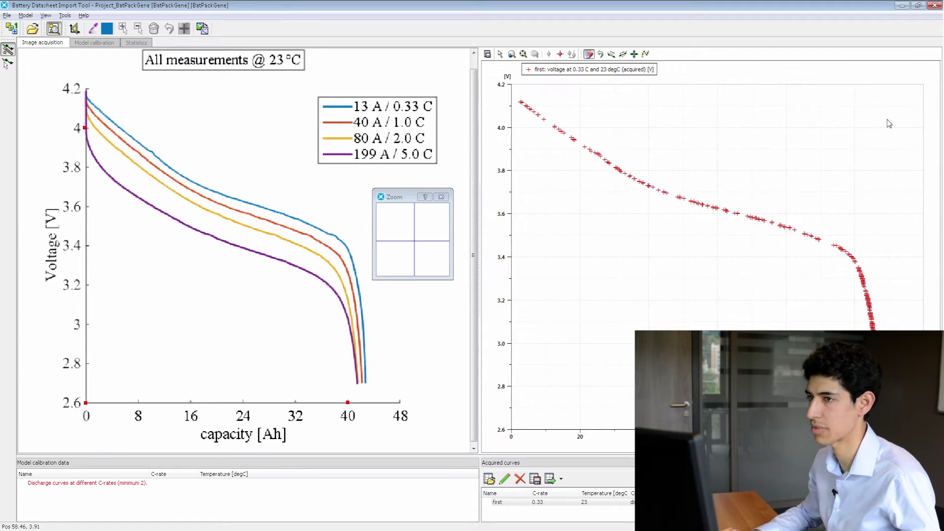
{"action": "left_click", "coordinate": [646, 54]}
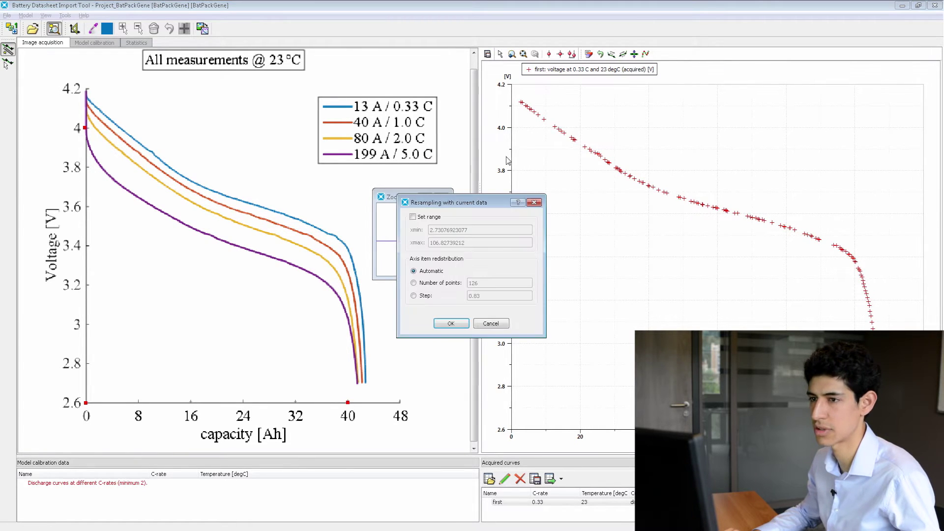
{"action": "left_click_drag", "start_coordinate": [478, 207], "coordinate": [607, 226]}
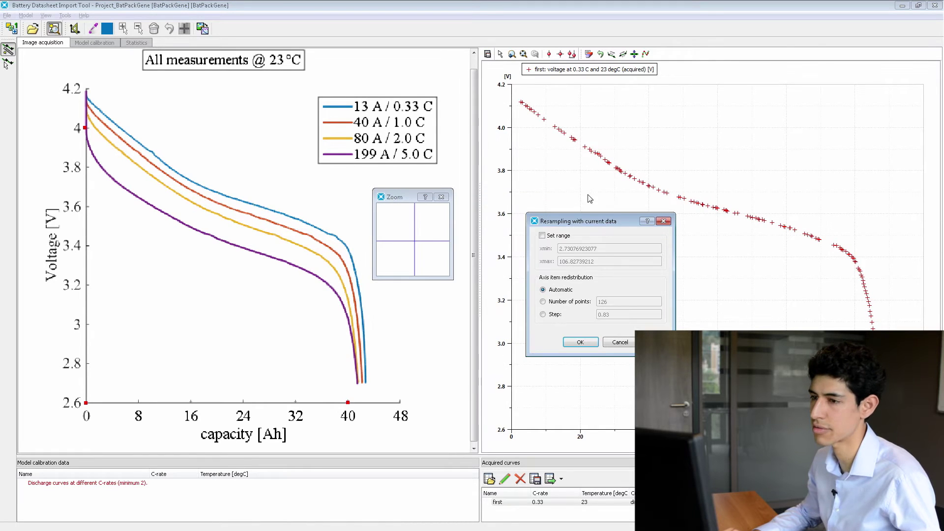
{"action": "left_click", "coordinate": [579, 343]}
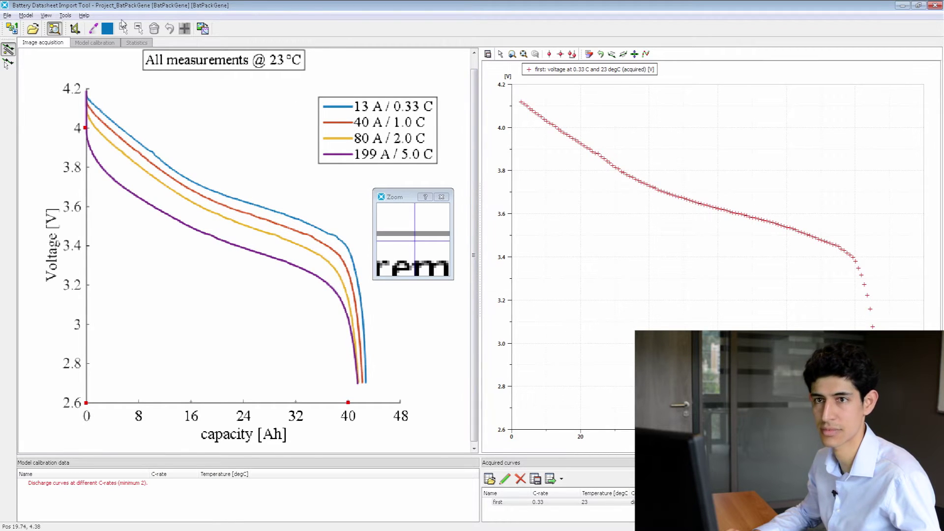
Step: Extract the red 40 A curve and add it as 'second' at 1 C and 23 °C
{"action": "left_click", "coordinate": [93, 28]}
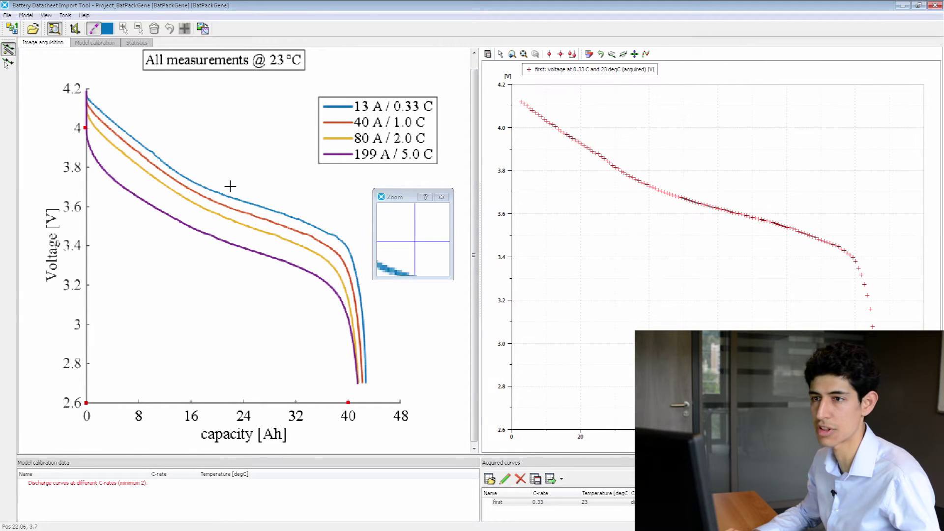
{"action": "left_click", "coordinate": [338, 123]}
{"action": "left_click", "coordinate": [203, 28]}
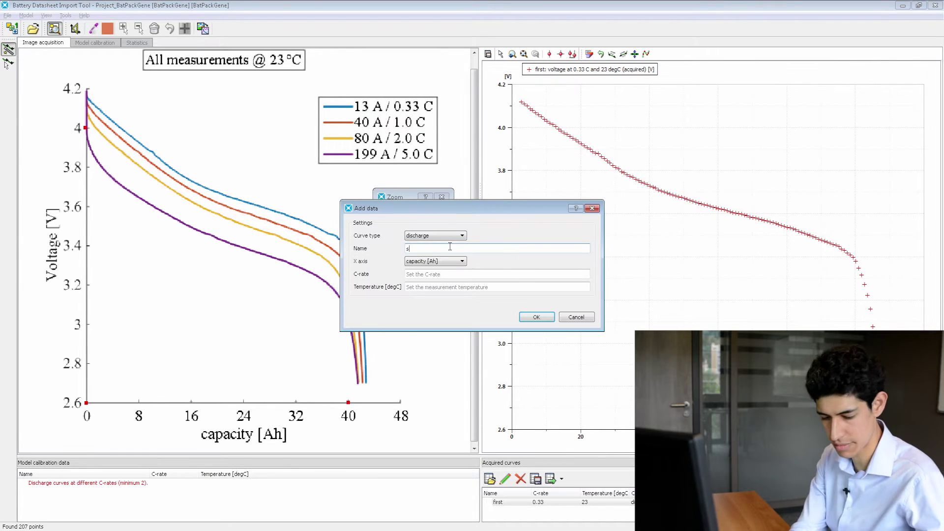
{"action": "left_click", "coordinate": [450, 246]}
{"action": "type", "text": "second"}
{"action": "key", "text": "Tab"}
{"action": "key", "text": "Tab"}
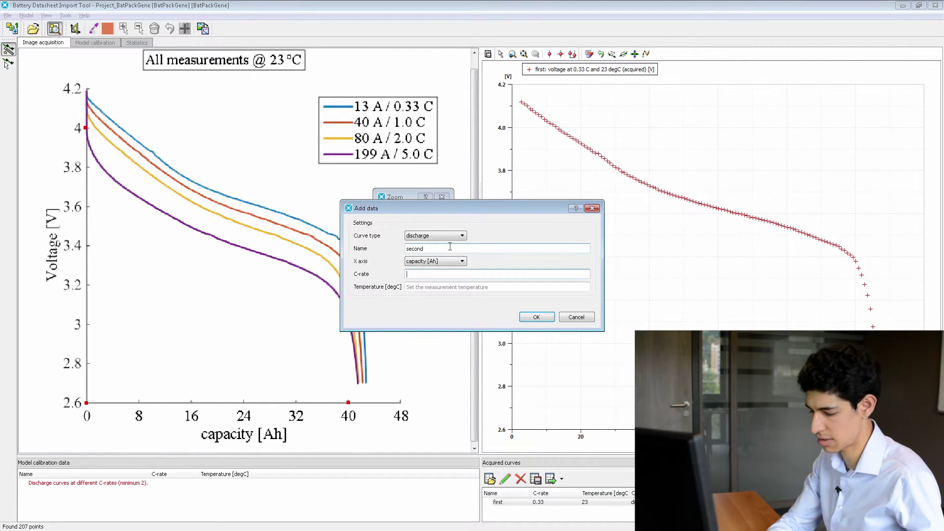
{"action": "type", "text": "1"}
{"action": "key", "text": "Tab"}
{"action": "type", "text": "23"}
{"action": "key", "text": "Return"}
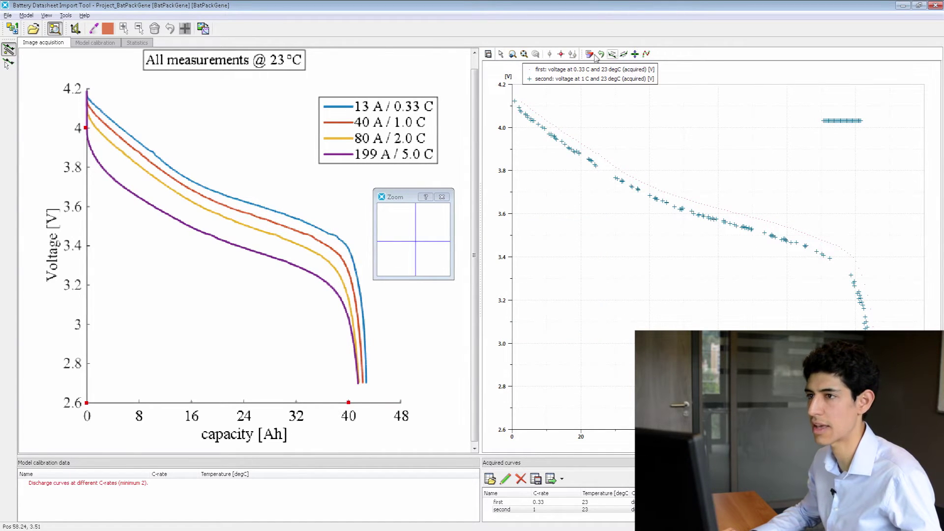
Step: Remove stray points from 'second', resample it evenly, and pick the yellow 80 A curve's colour
{"action": "left_click_drag", "start_coordinate": [808, 116], "coordinate": [882, 132]}
{"action": "left_click", "coordinate": [647, 54]}
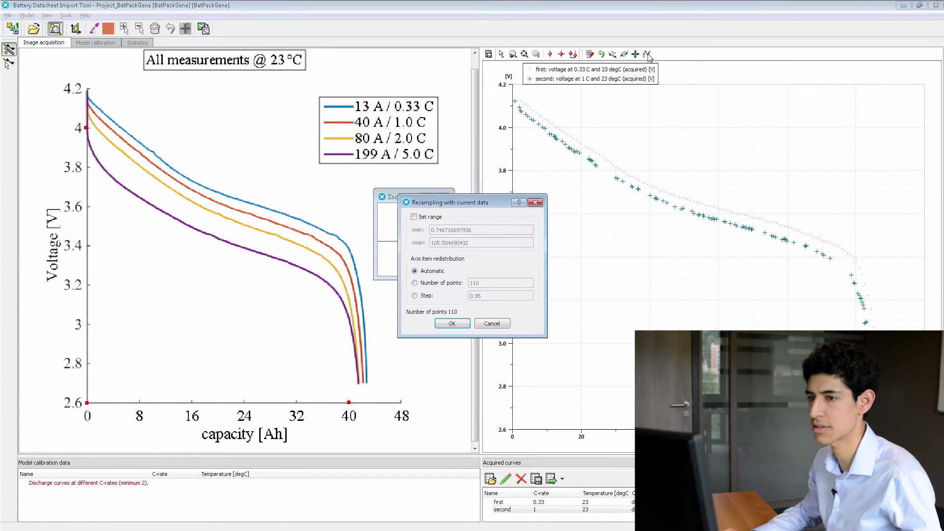
{"action": "left_click", "coordinate": [451, 324]}
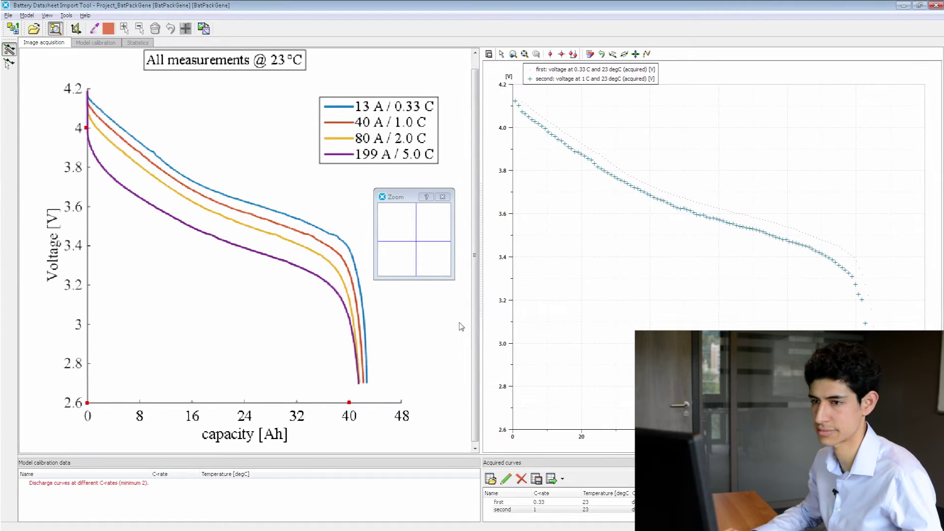
{"action": "left_click", "coordinate": [95, 29]}
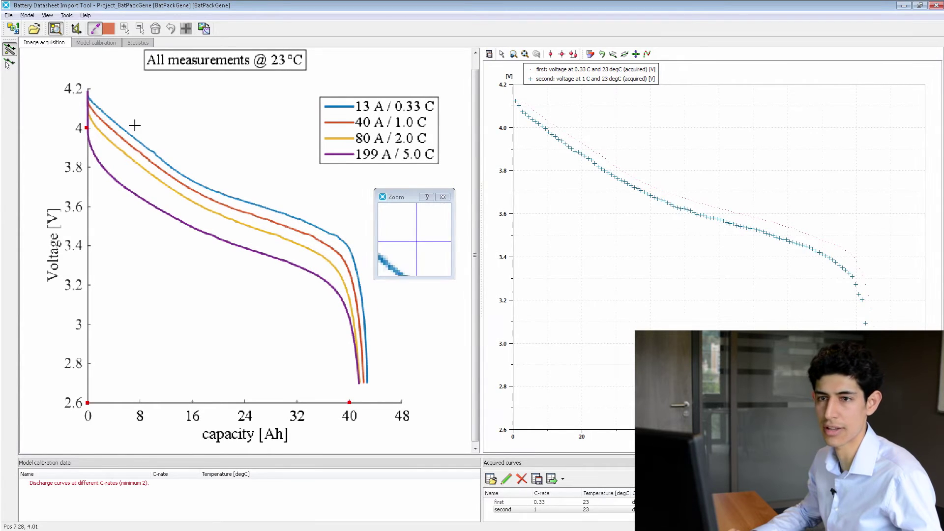
{"action": "left_click", "coordinate": [137, 164]}
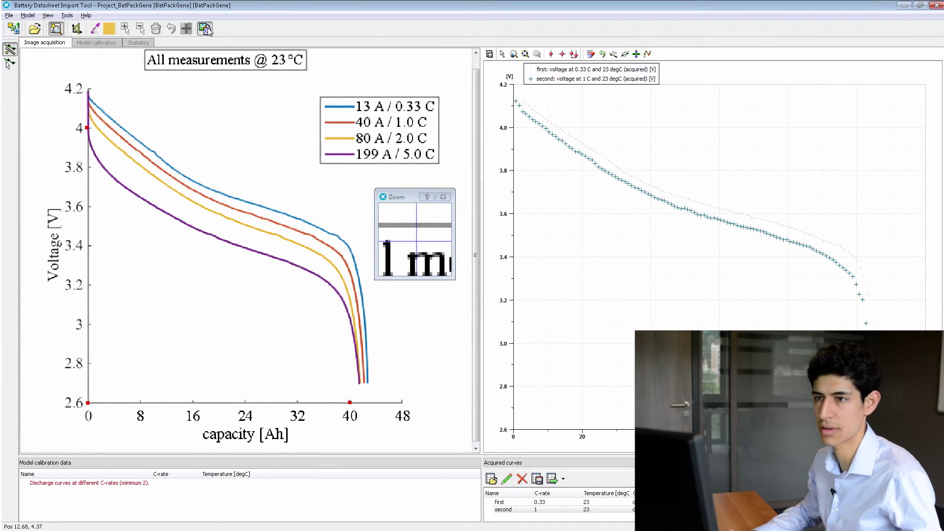
Step: Extract the yellow curve as 'third' at 2 C and 23 °C, then resample it evenly
{"action": "left_click", "coordinate": [435, 191]}
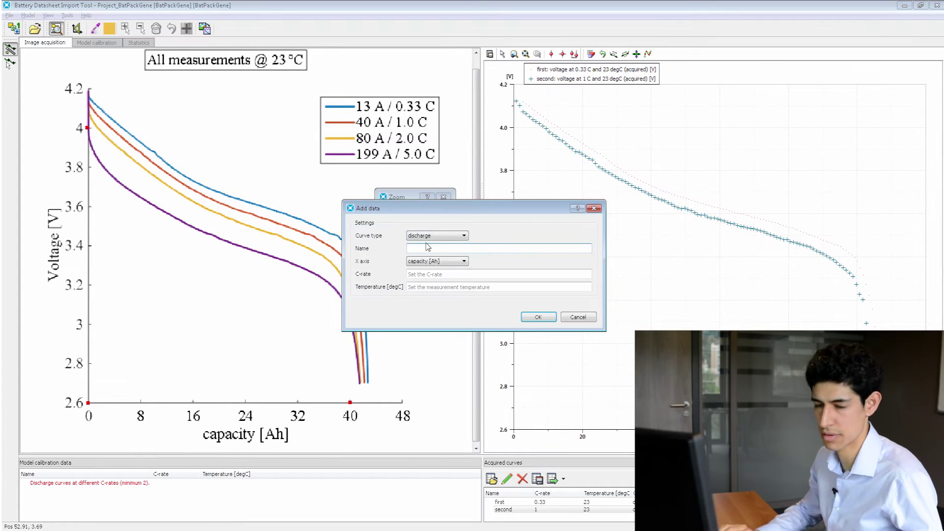
{"action": "type", "text": "third"}
{"action": "key", "text": "Tab"}
{"action": "key", "text": "Tab"}
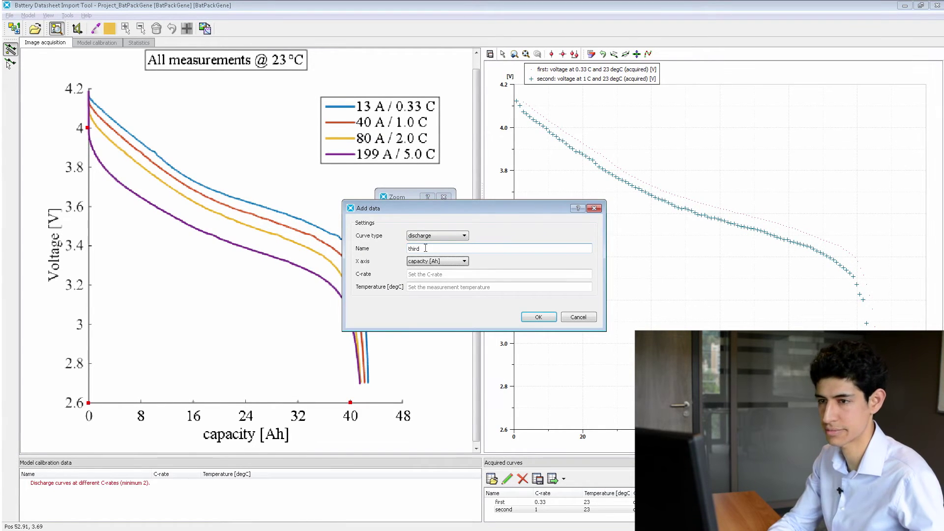
{"action": "type", "text": "2"}
{"action": "key", "text": "Tab"}
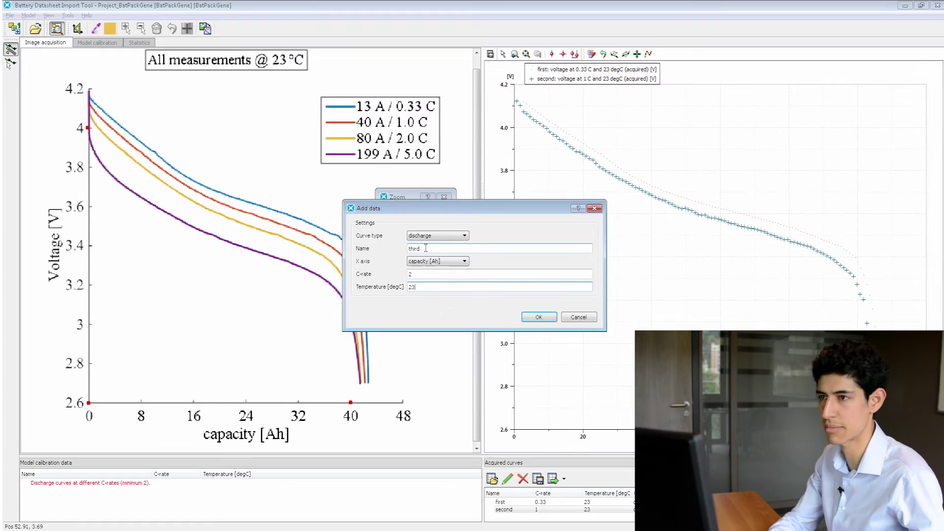
{"action": "key", "text": "Return"}
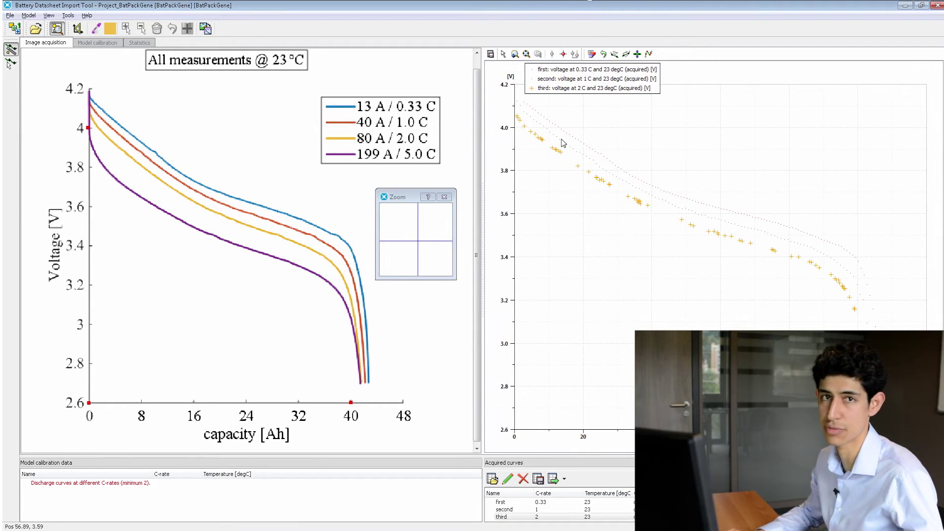
{"action": "left_click", "coordinate": [650, 54]}
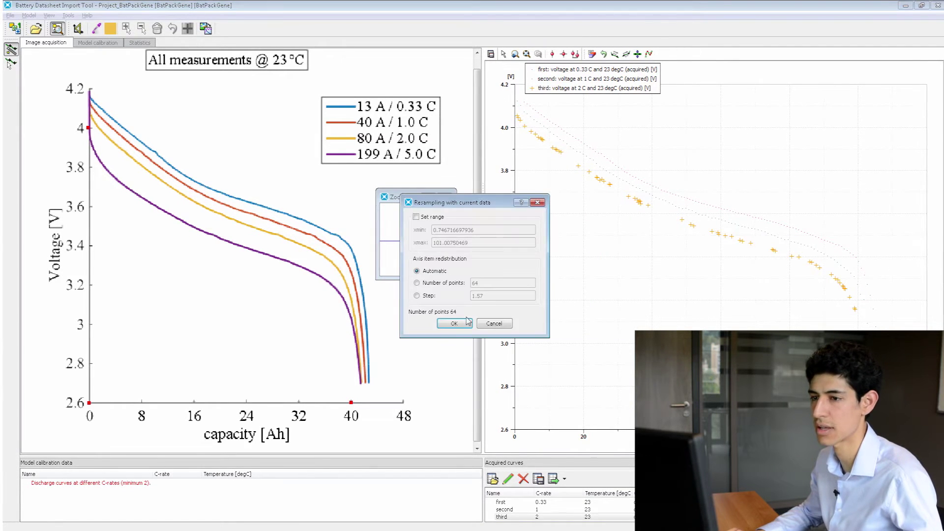
{"action": "left_click", "coordinate": [455, 323]}
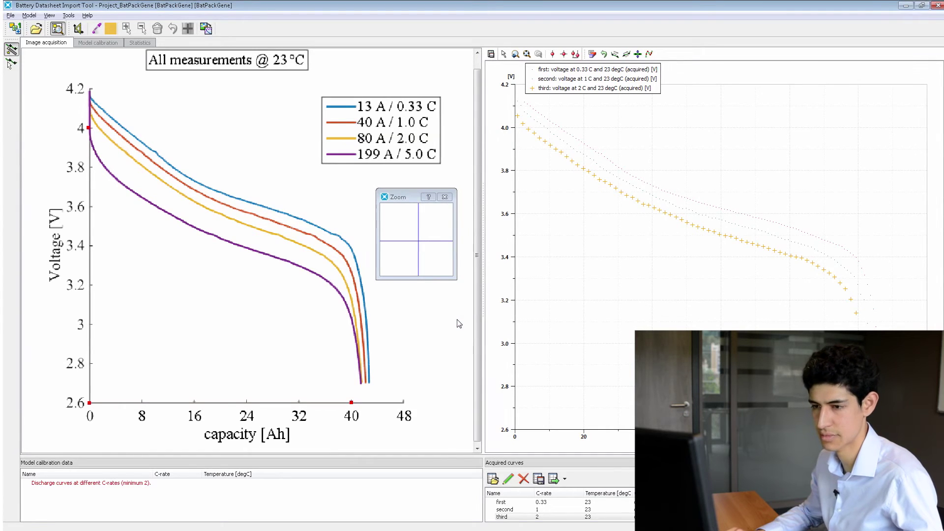
Step: Drag acquired curves first, second and third into Model calibration data under Discharge curves
{"action": "left_click_drag", "start_coordinate": [447, 456], "coordinate": [446, 344]}
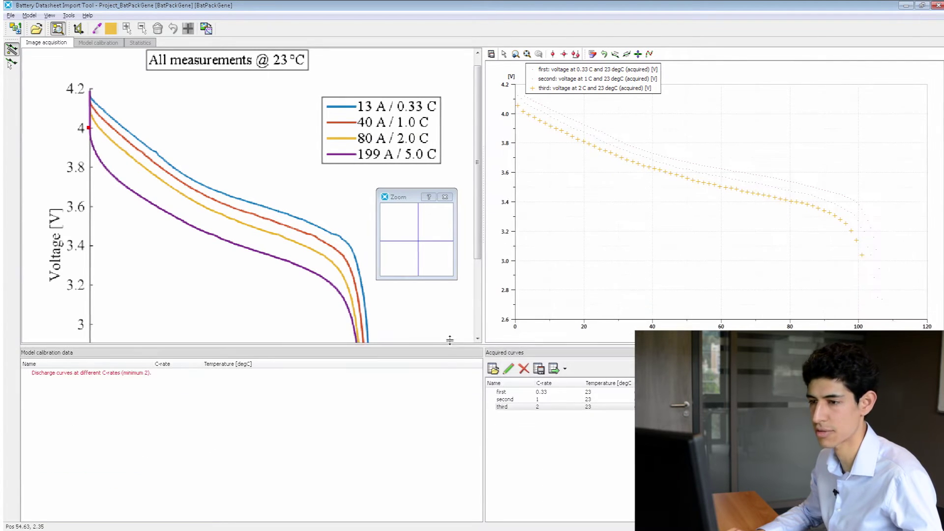
{"action": "left_click", "coordinate": [501, 391]}
{"action": "left_click_drag", "start_coordinate": [501, 392], "coordinate": [105, 374]}
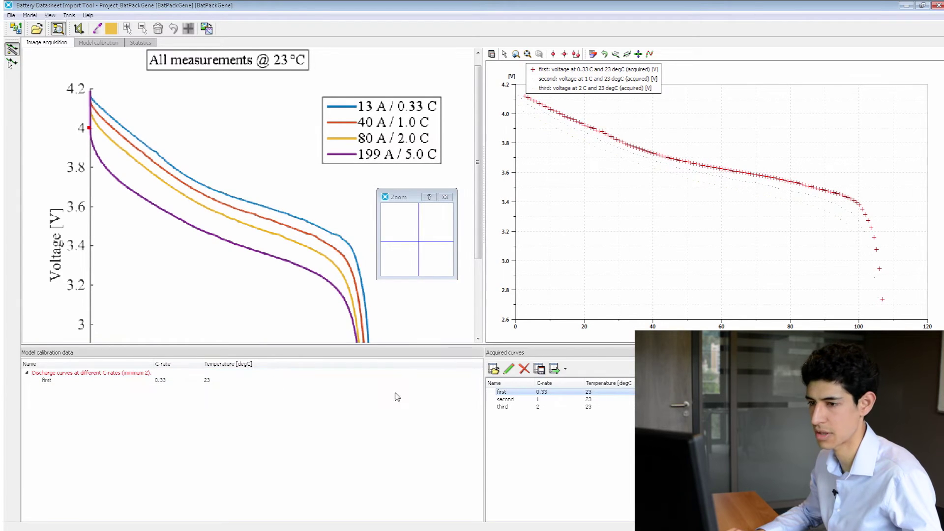
{"action": "left_click", "coordinate": [505, 399]}
{"action": "left_click_drag", "start_coordinate": [505, 399], "coordinate": [106, 374]}
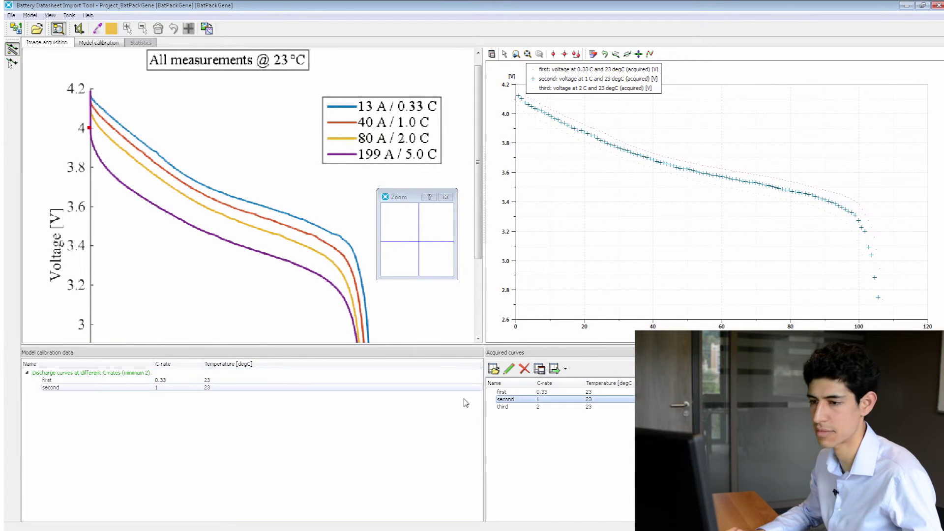
{"action": "left_click", "coordinate": [502, 406]}
{"action": "left_click_drag", "start_coordinate": [502, 406], "coordinate": [162, 383]}
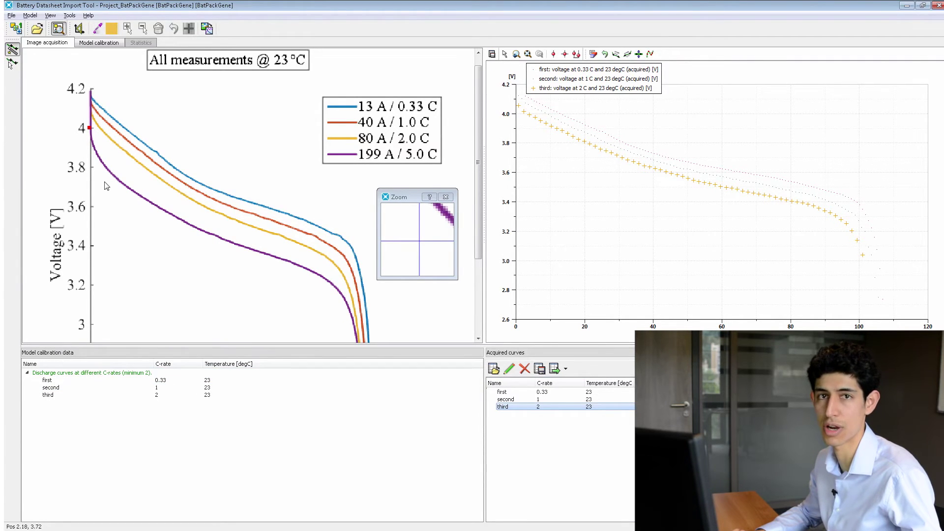
{"action": "left_click", "coordinate": [88, 48]}
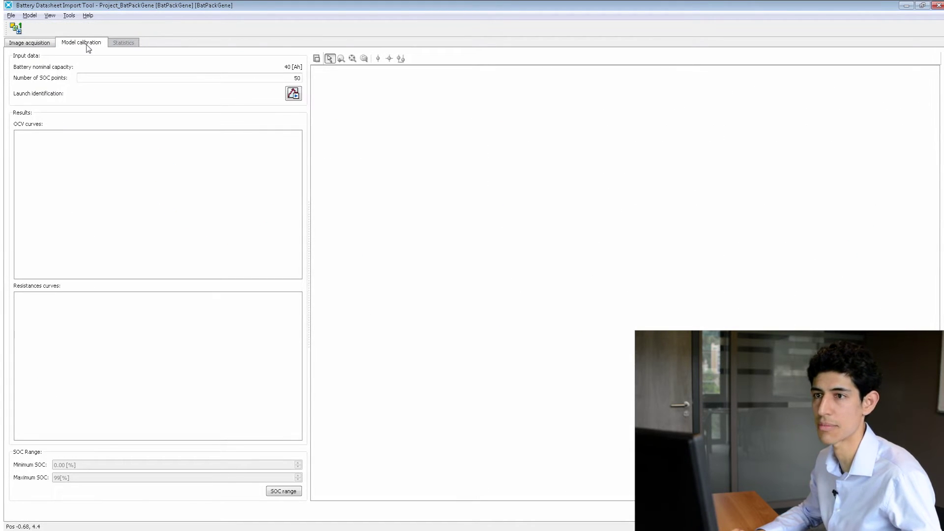
{"action": "left_click", "coordinate": [292, 94]}
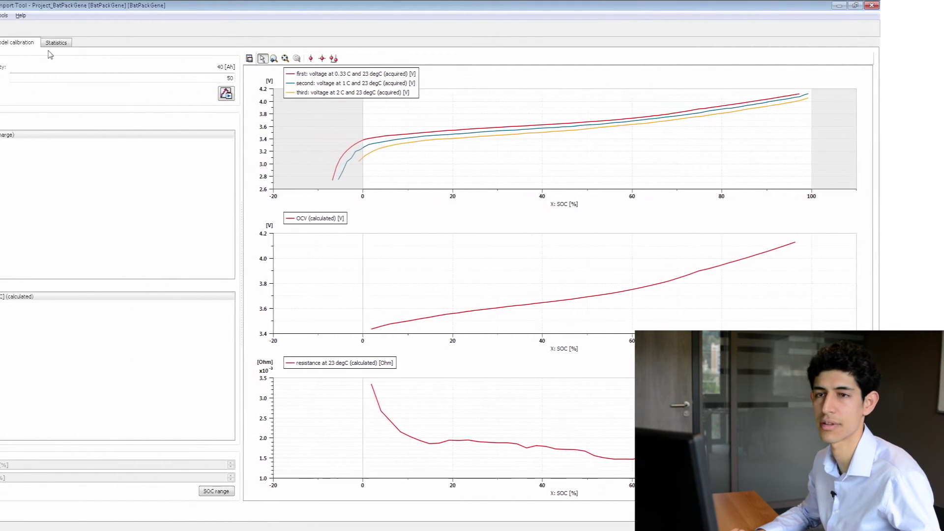
Step: Show absolute and relative error versus SOC in signed Error mode, plus a nine-group error histogram
{"action": "left_click", "coordinate": [55, 44]}
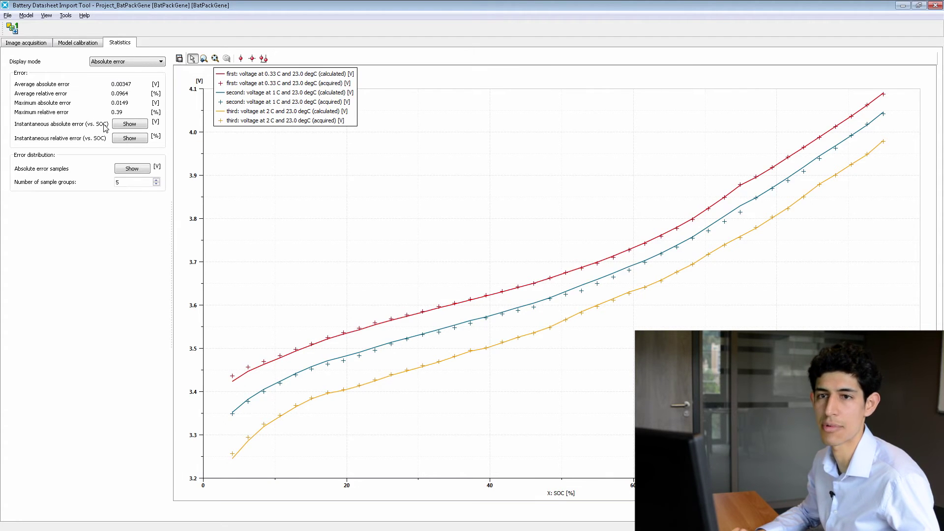
{"action": "left_click", "coordinate": [135, 125]}
{"action": "left_click", "coordinate": [131, 139]}
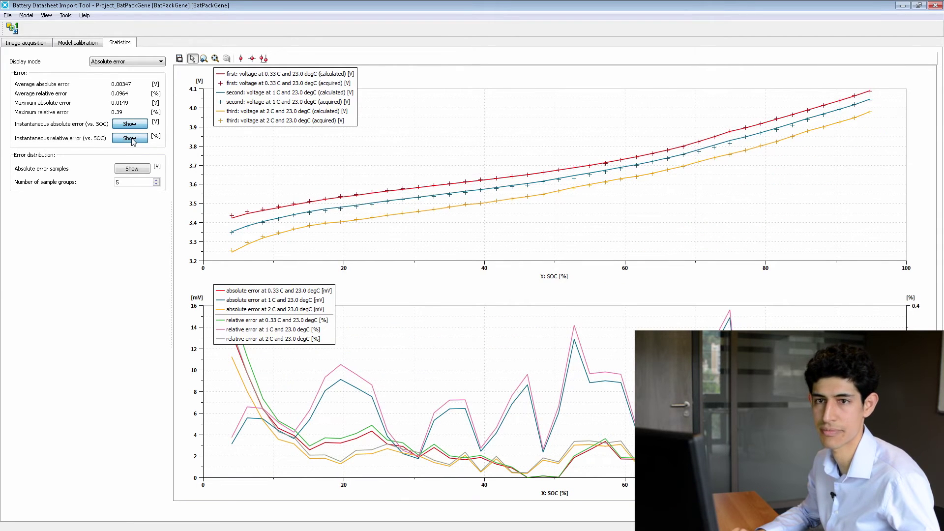
{"action": "left_click", "coordinate": [129, 67]}
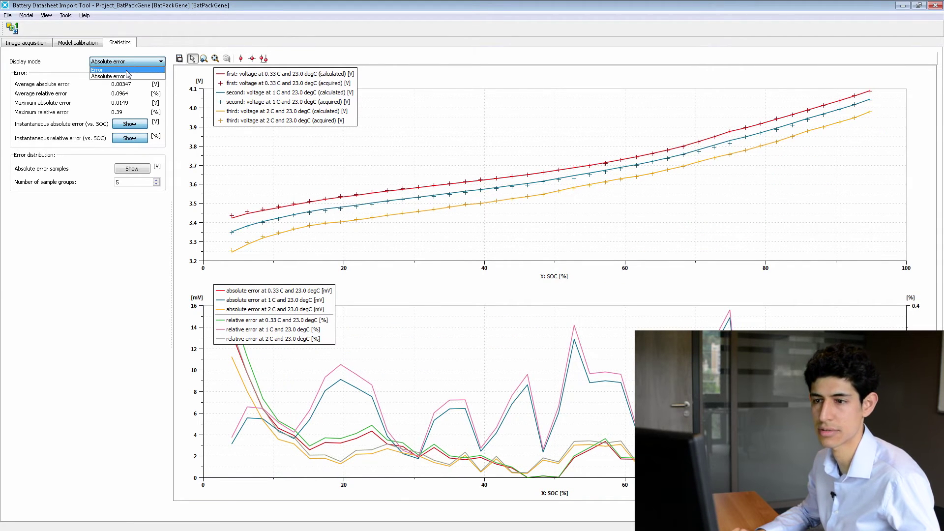
{"action": "left_click", "coordinate": [128, 71]}
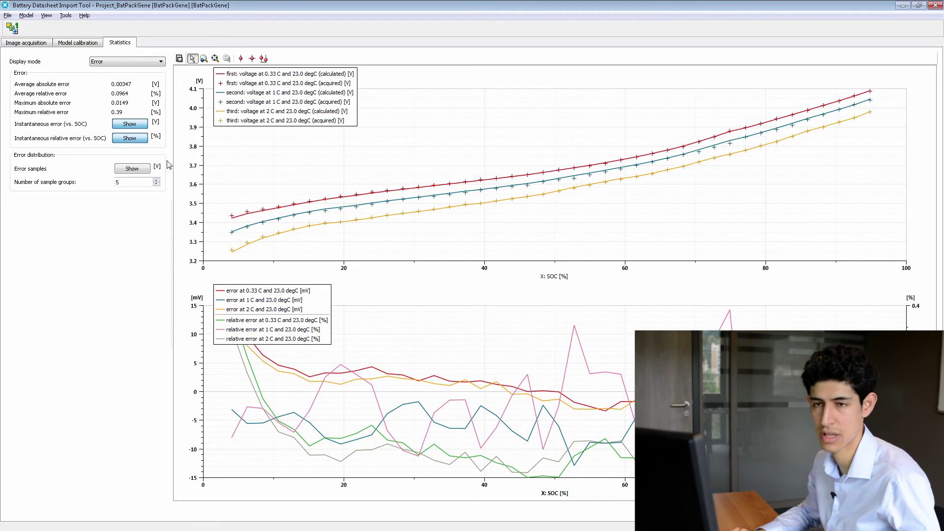
{"action": "left_click", "coordinate": [136, 170]}
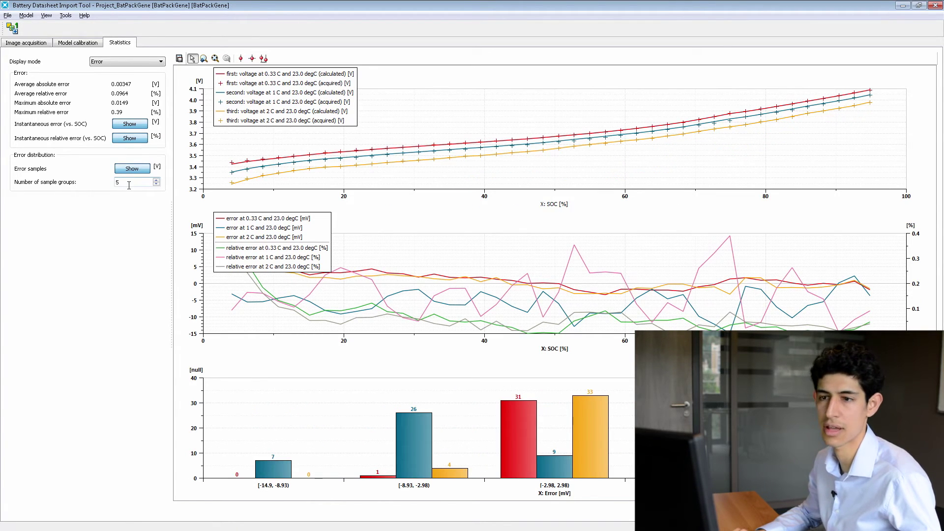
{"action": "scroll", "coordinate": [129, 185], "scroll_direction": "up", "scroll_amount": 4}
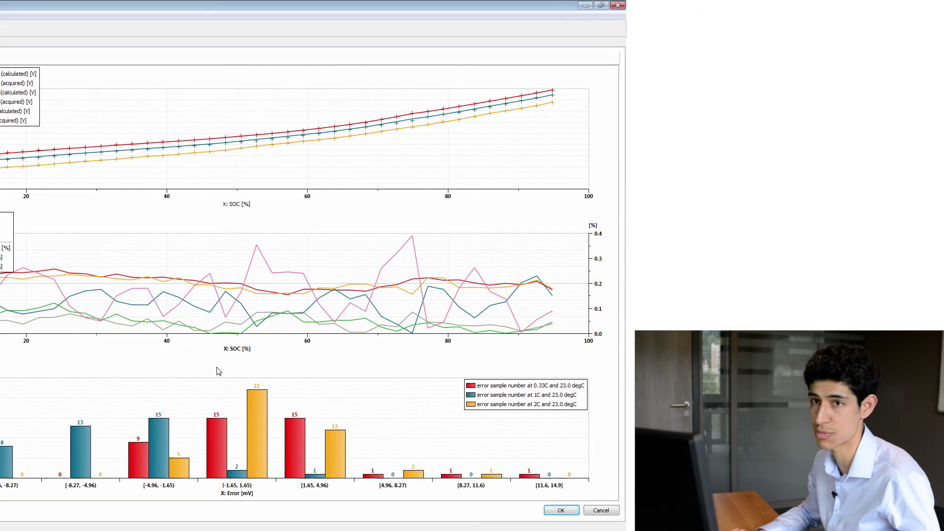
Step: Accept the import tool, expand BatPackGene's physical and architecture parameters, and compile the model
{"action": "left_click", "coordinate": [556, 511]}
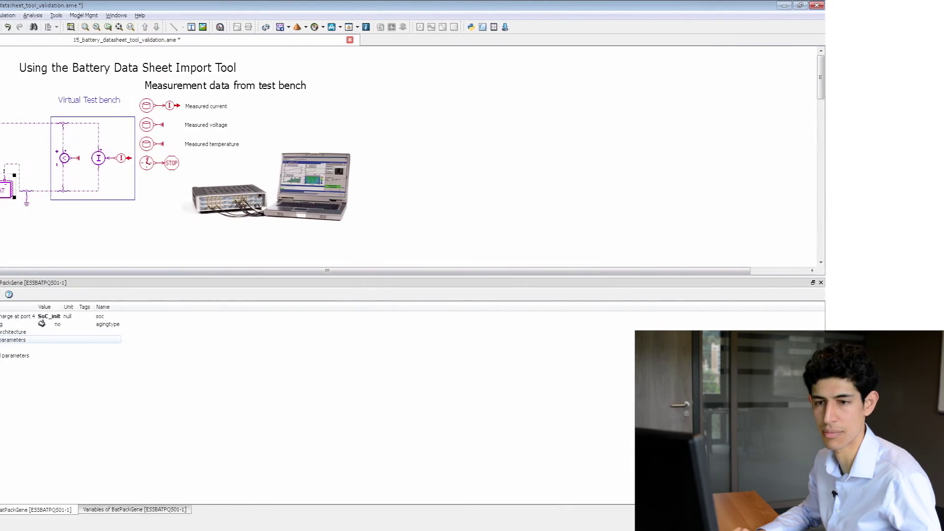
{"action": "left_click", "coordinate": [81, 339]}
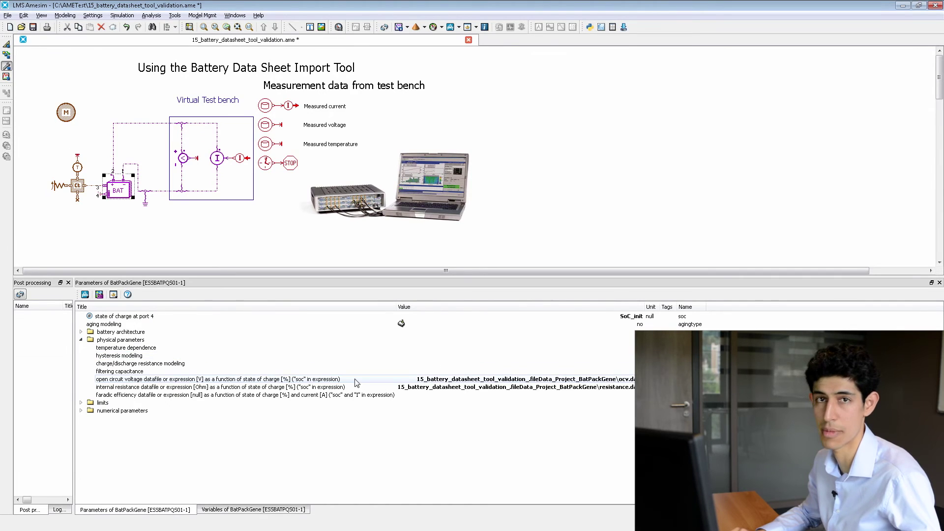
{"action": "left_click", "coordinate": [81, 331]}
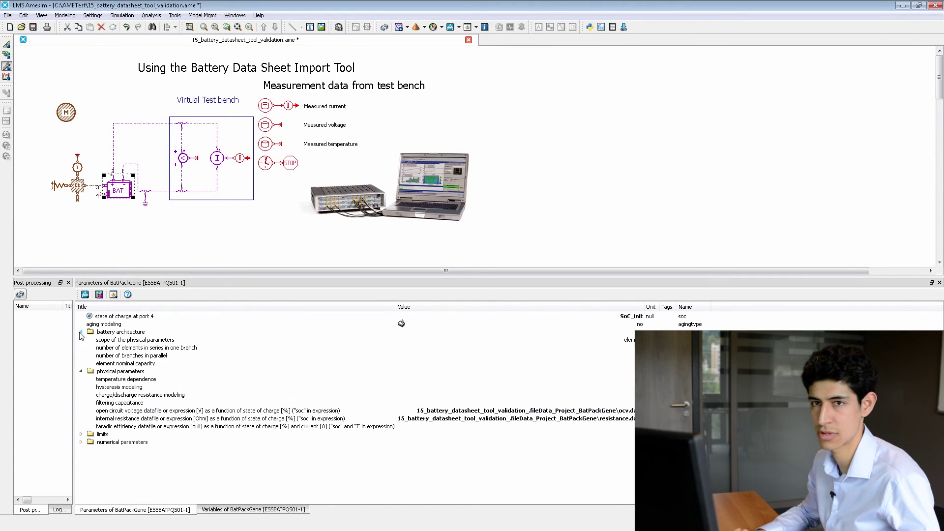
{"action": "left_click", "coordinate": [7, 76]}
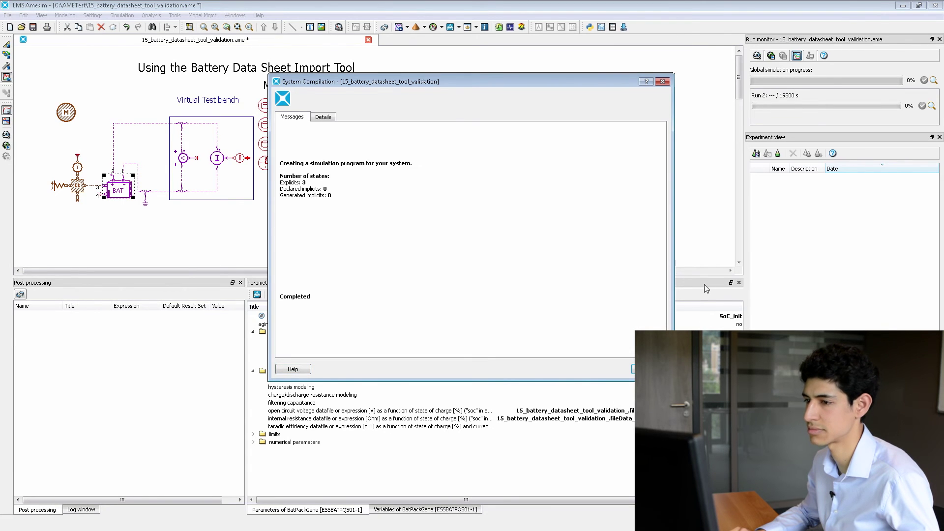
Step: Run the 19500 s simulation and plot the System input current profile
{"action": "left_click", "coordinate": [644, 369]}
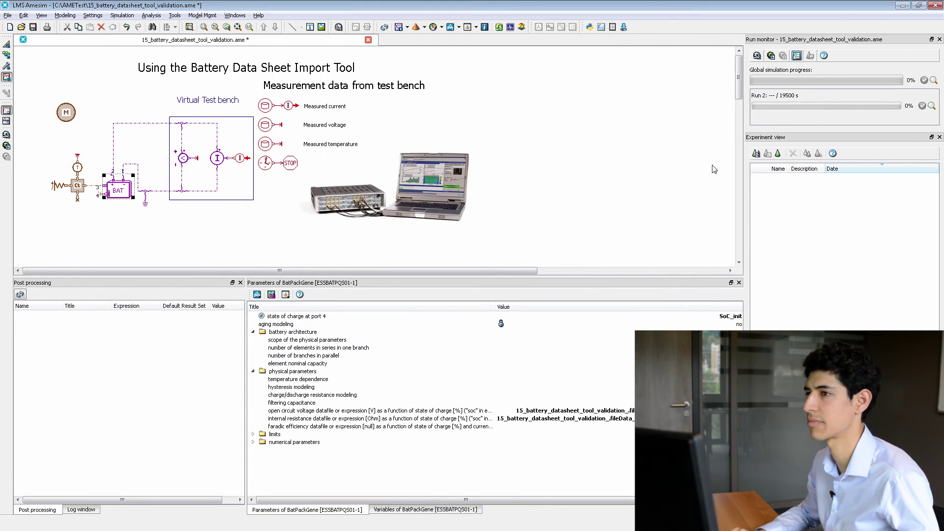
{"action": "left_click", "coordinate": [771, 56]}
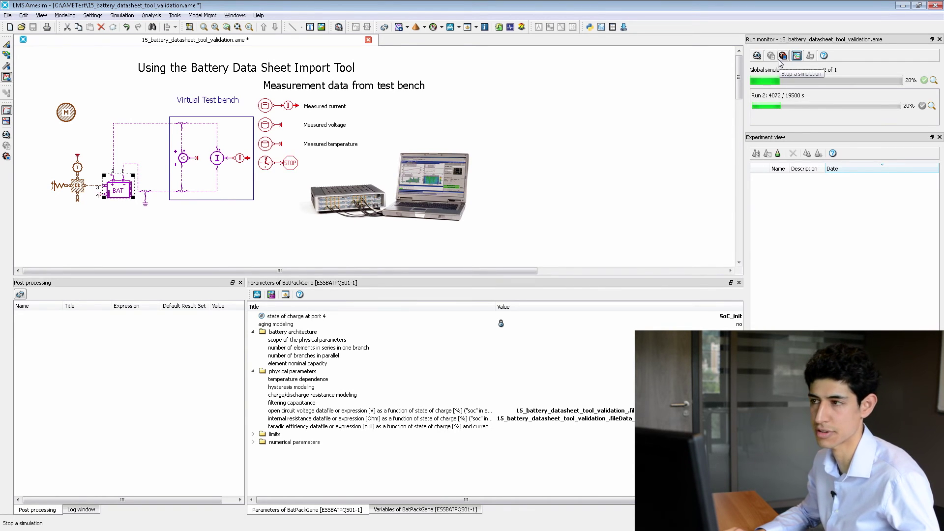
{"action": "left_click", "coordinate": [407, 27]}
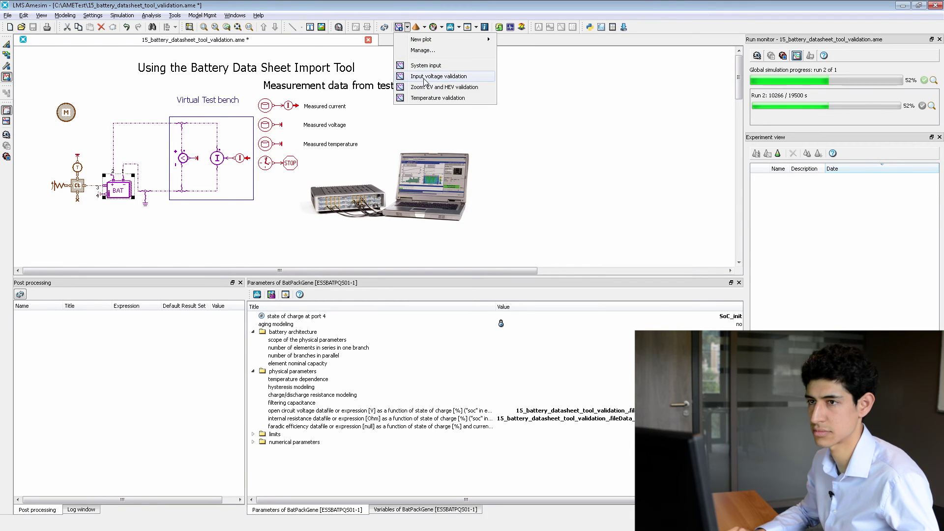
{"action": "left_click", "coordinate": [426, 67]}
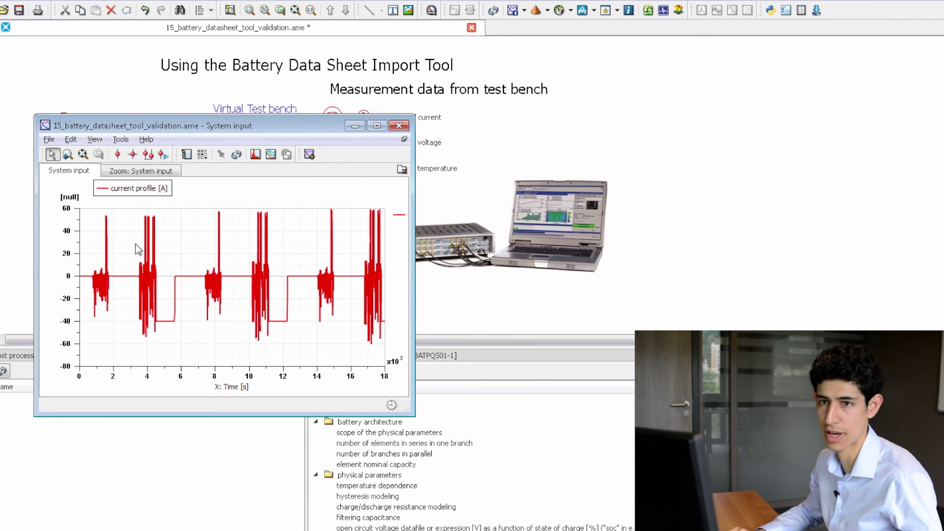
Step: Review the zoomed System input plot, close it, and show the predefined plots list
{"action": "left_click", "coordinate": [139, 172]}
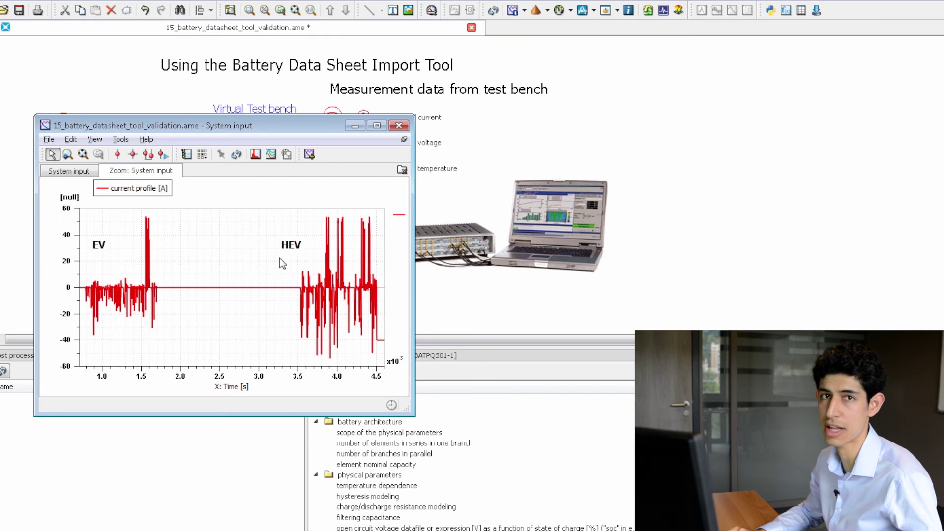
{"action": "left_click", "coordinate": [399, 125]}
{"action": "left_click", "coordinate": [510, 14]}
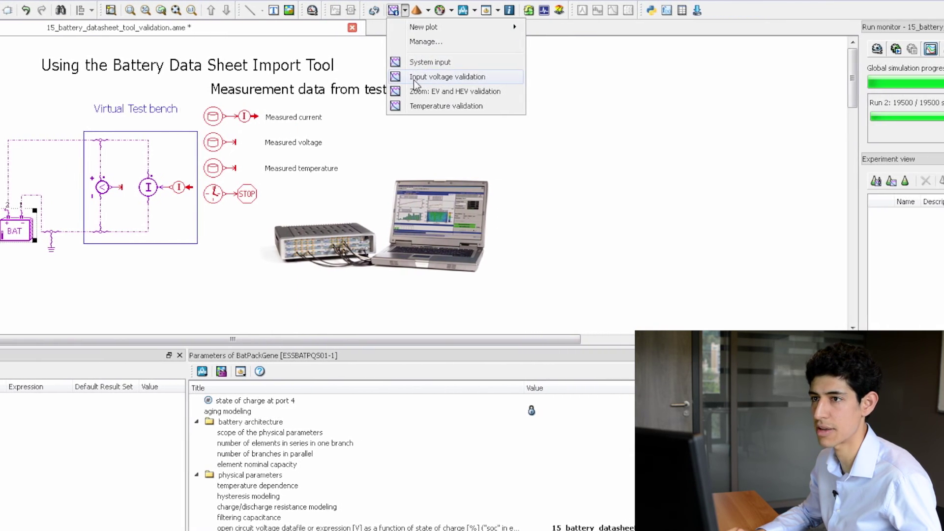
Step: Open the Input voltage validation plot and its EV and HEV zoom, viewing the HEV close-up
{"action": "left_click", "coordinate": [528, 75]}
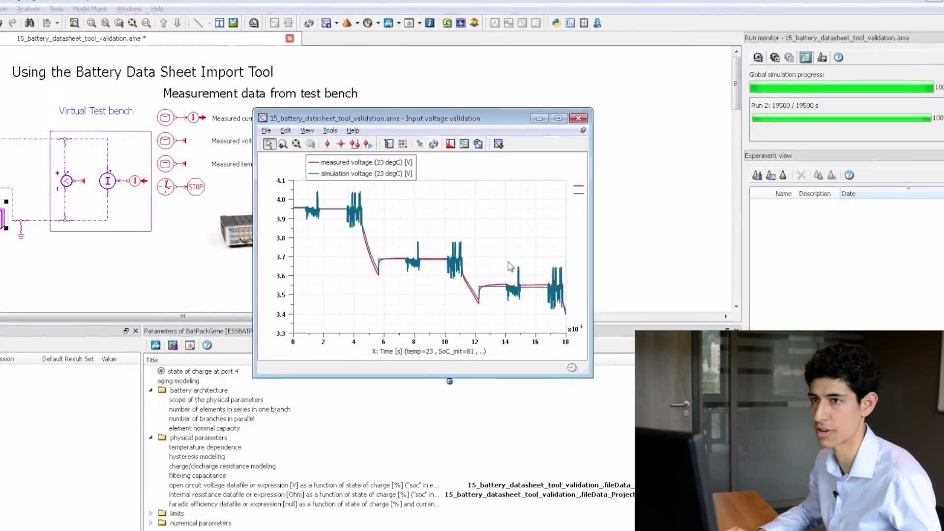
{"action": "left_click", "coordinate": [328, 23]}
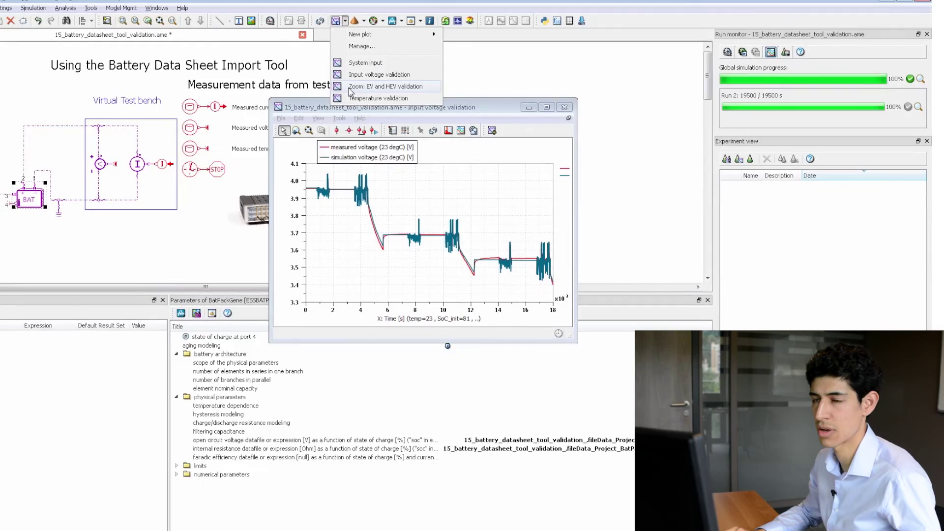
{"action": "left_click", "coordinate": [343, 98]}
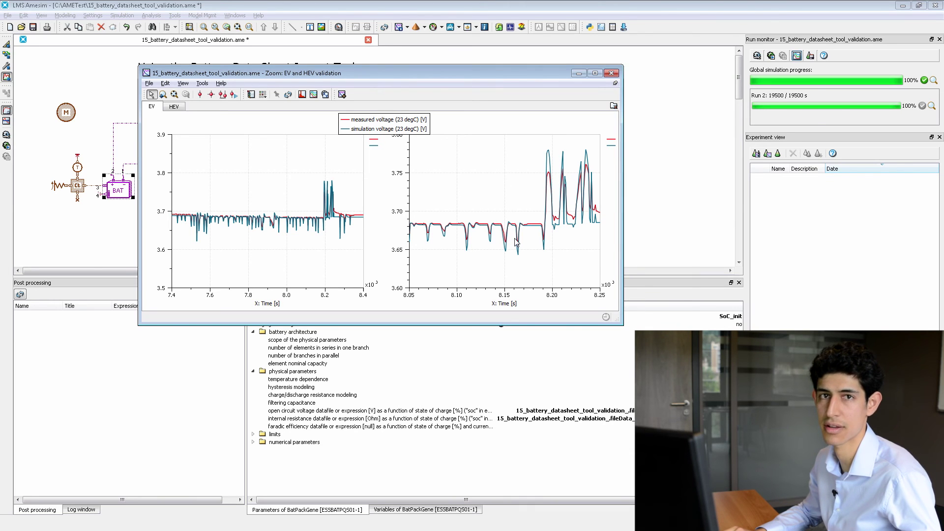
{"action": "left_click", "coordinate": [175, 108]}
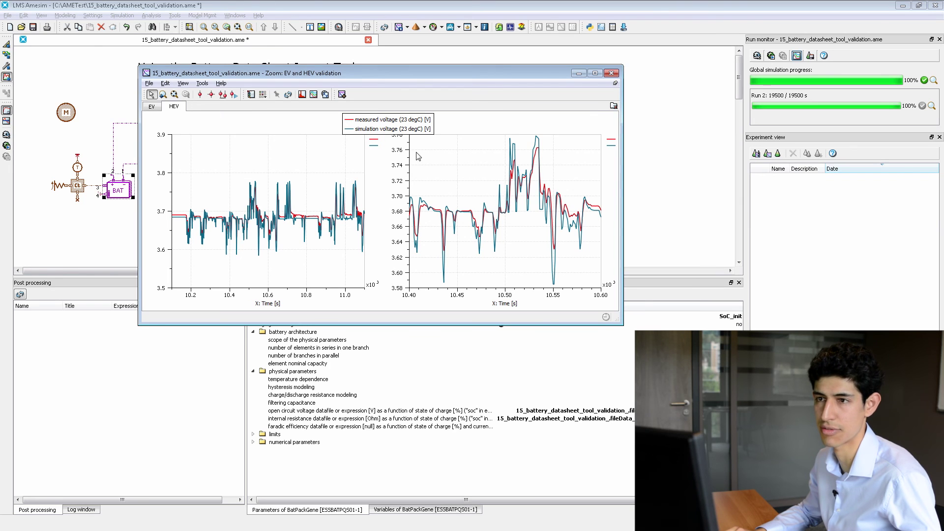
Step: Close the EV and HEV zoom plot and open the Temperature validation plot
{"action": "left_click", "coordinate": [611, 72]}
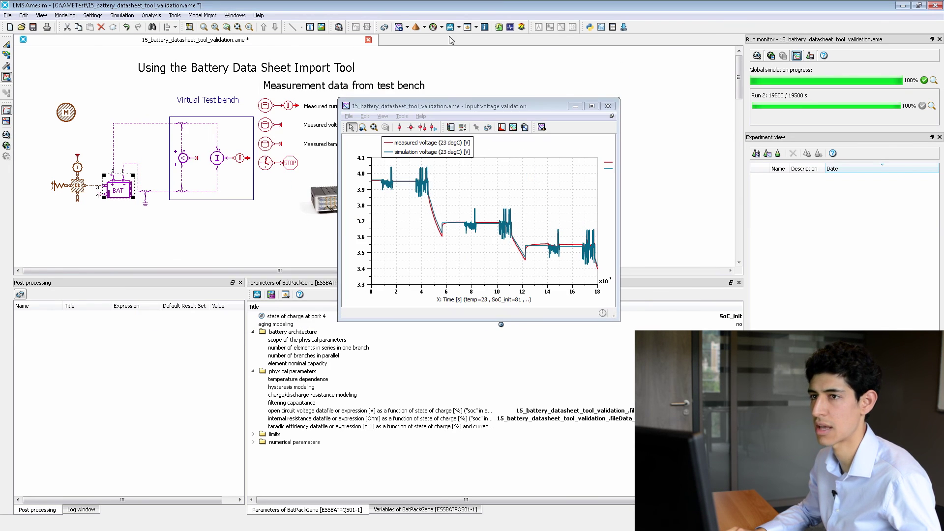
{"action": "left_click", "coordinate": [408, 29]}
{"action": "left_click", "coordinate": [417, 100]}
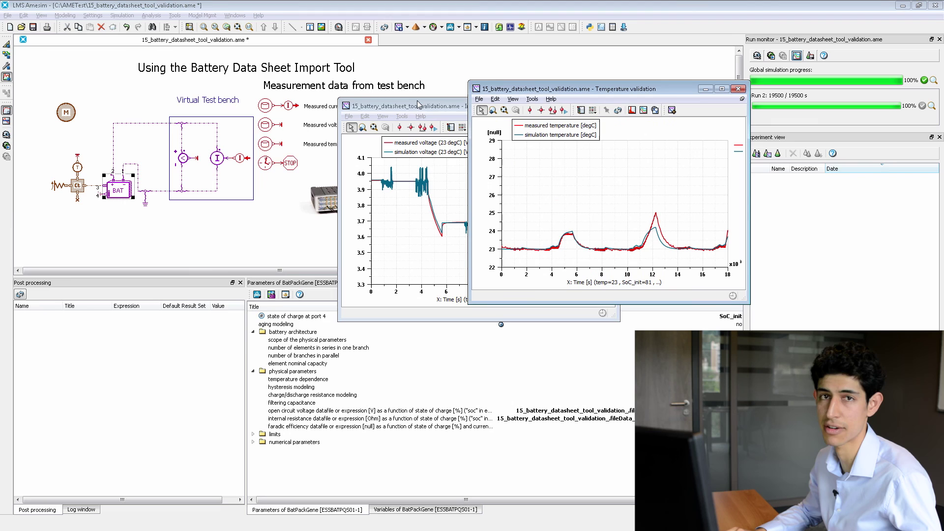